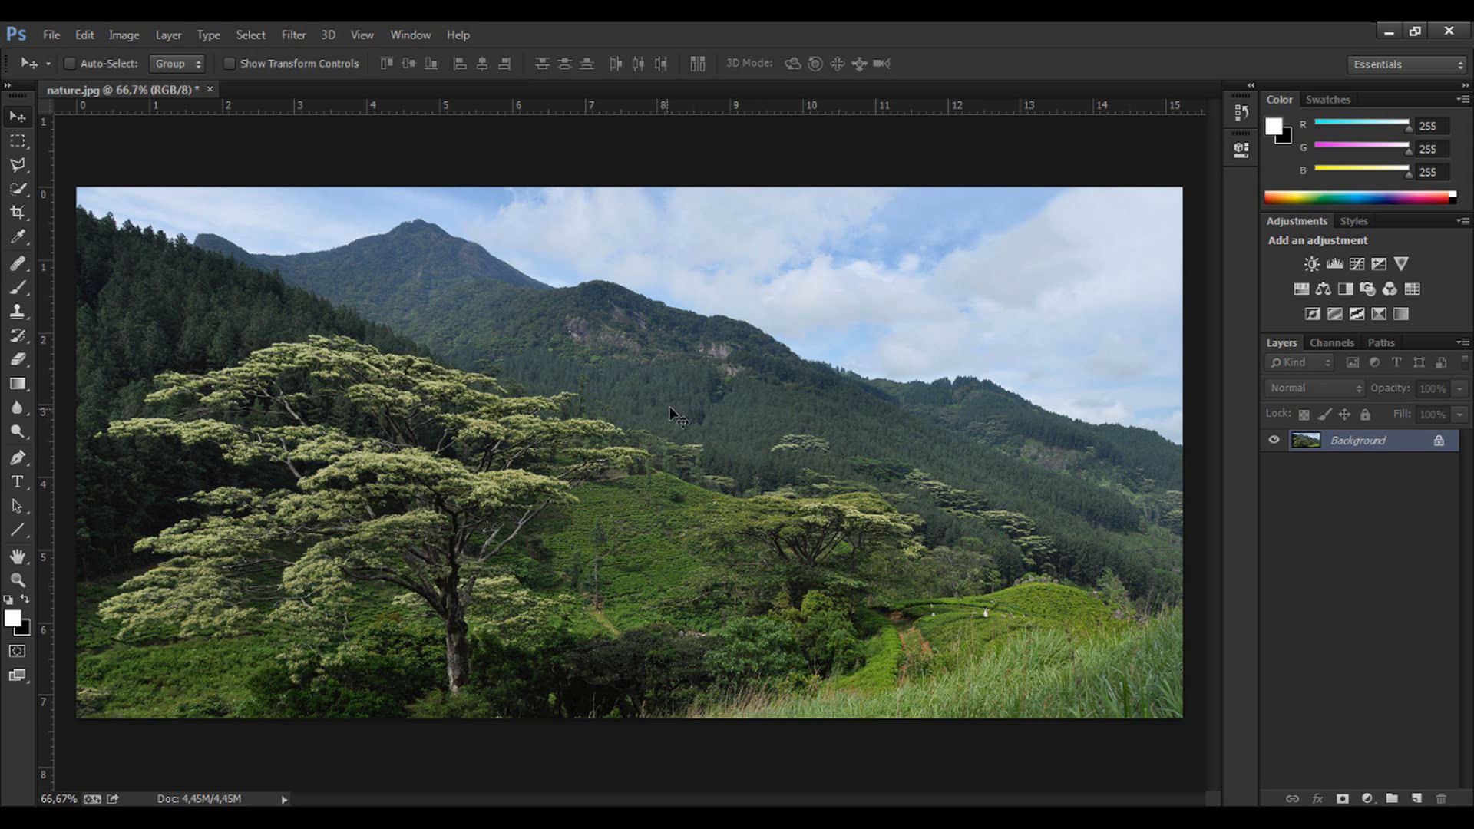
Step: Try a direct Vibrance adjustment with raised vibrance and saturation on the Background image, and undo it
click(121, 39)
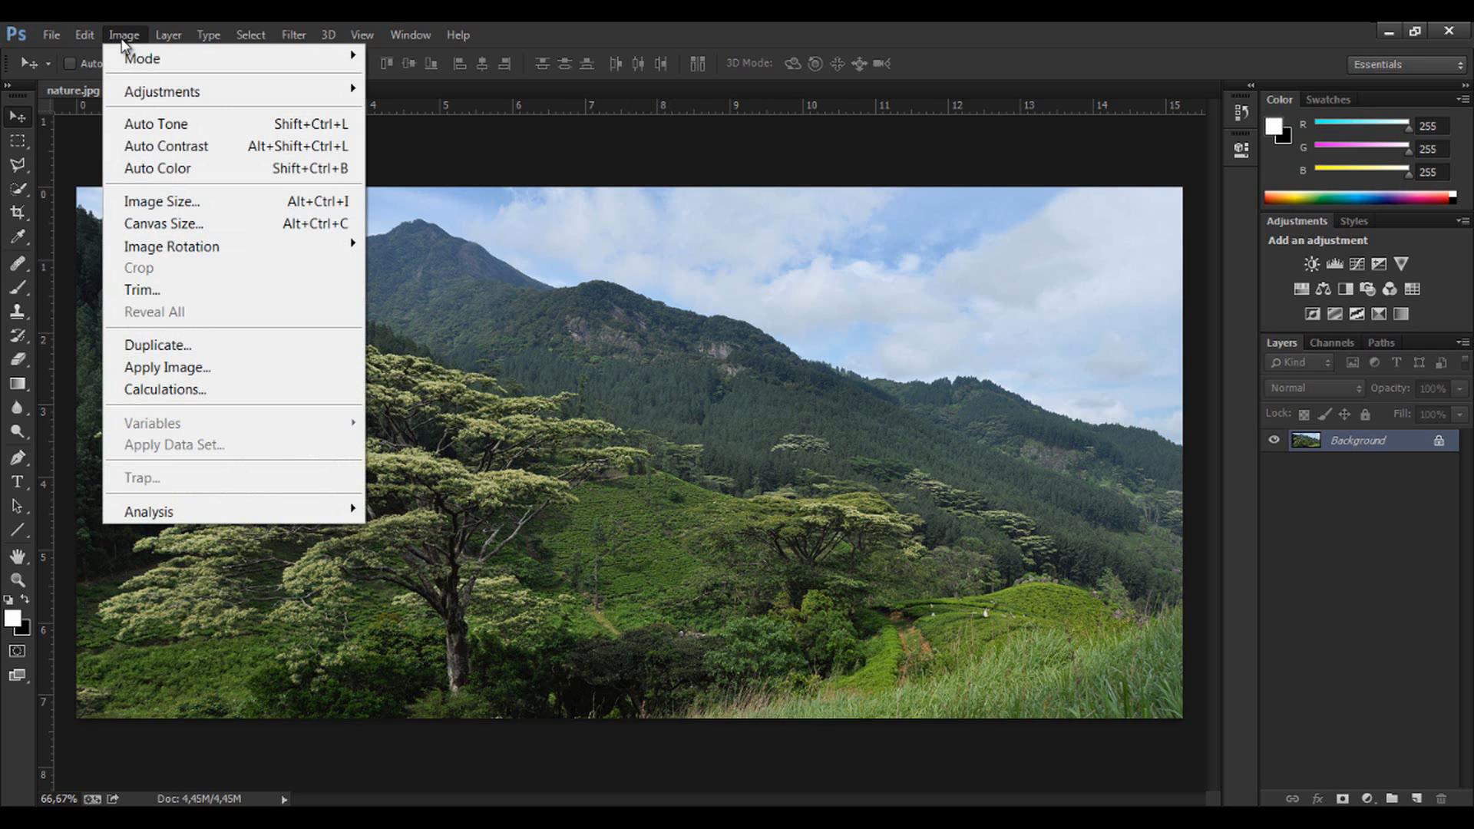
mouse_move(162, 91)
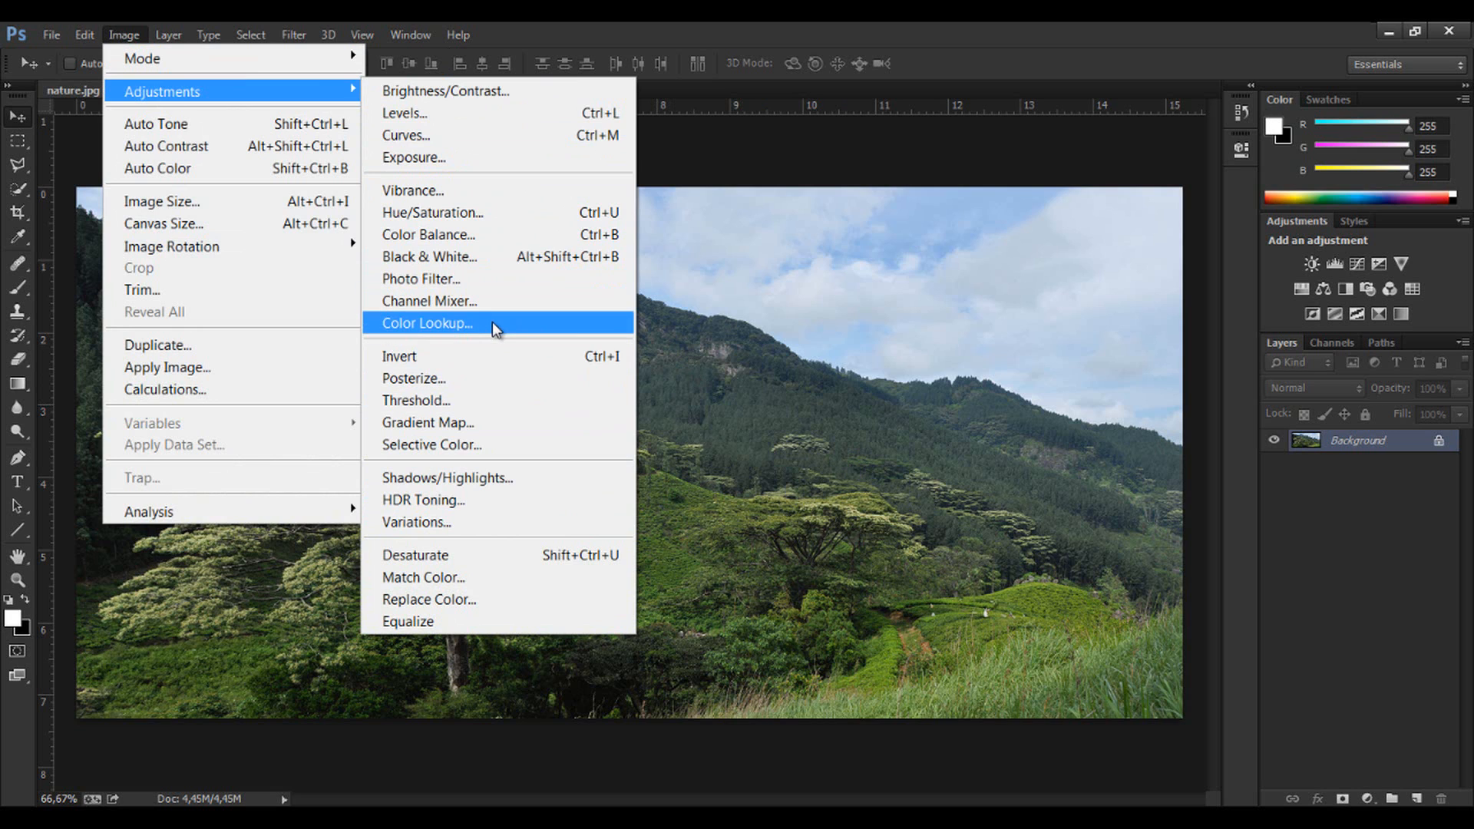
click(450, 198)
drag(684, 253, 883, 325)
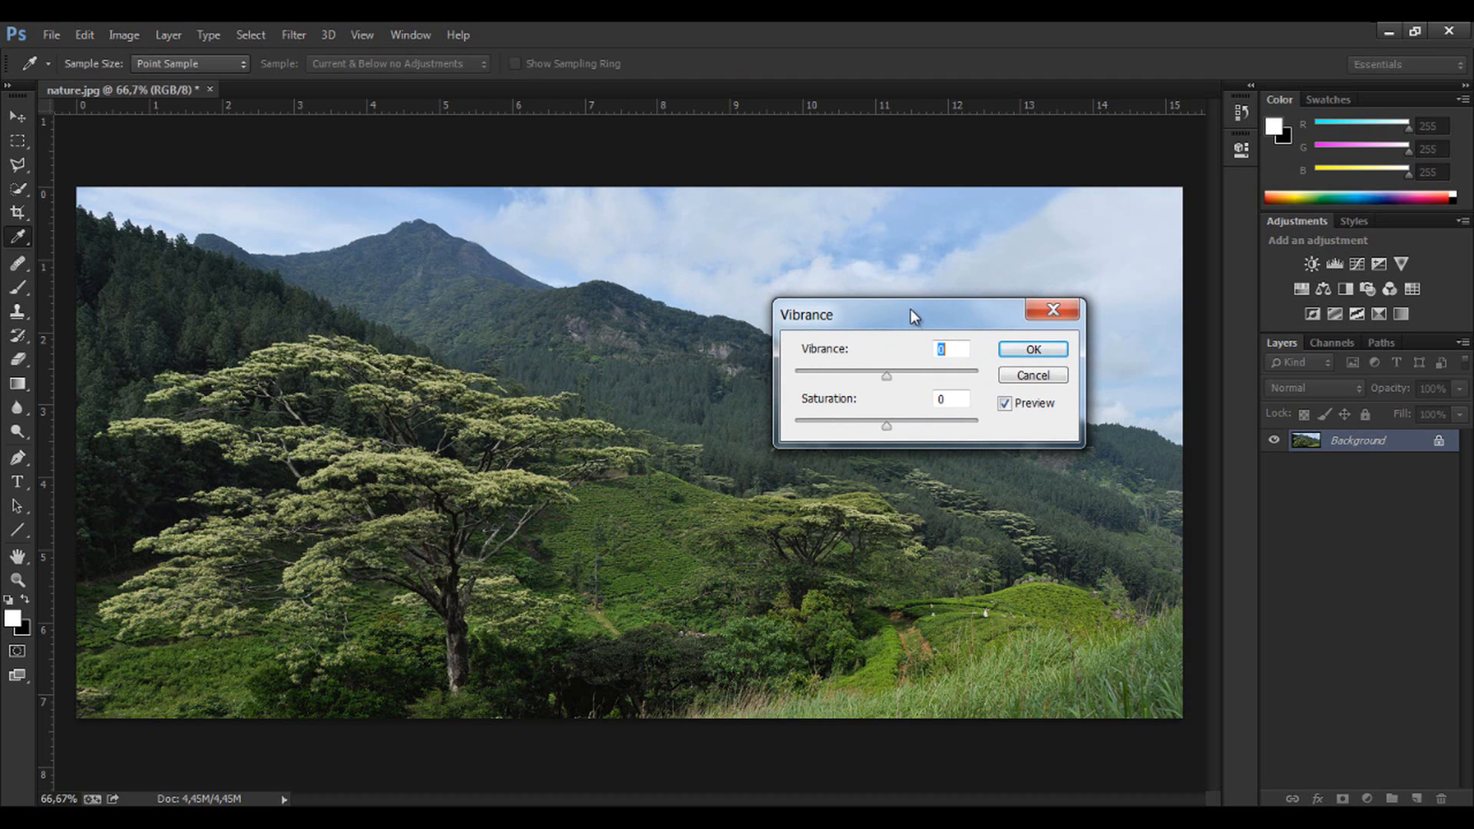
drag(910, 309, 842, 381)
drag(818, 449, 877, 453)
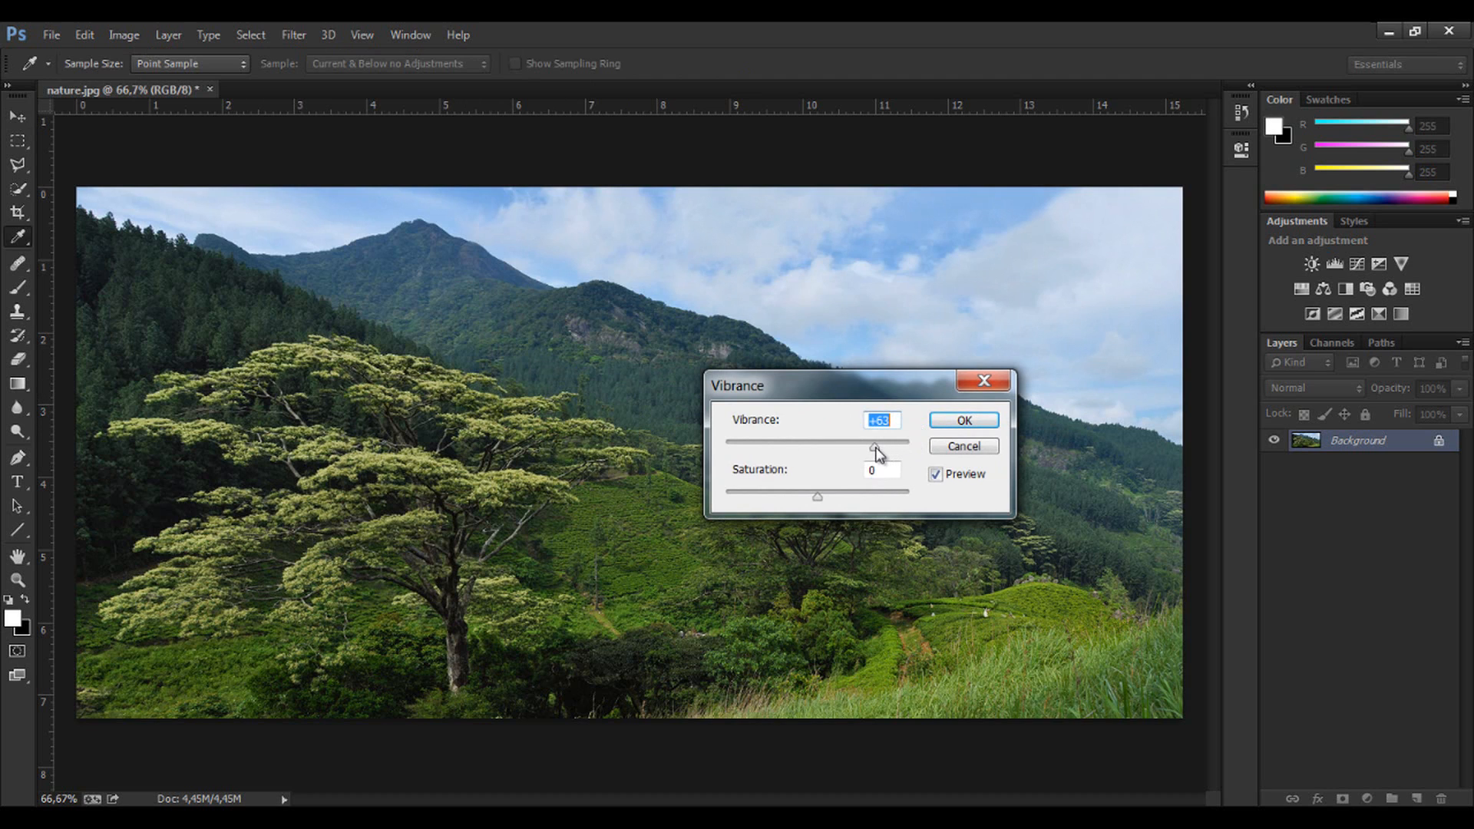
drag(842, 453, 883, 458)
mouse_move(816, 499)
mouse_down()
mouse_move(849, 499)
mouse_move(832, 496)
mouse_up()
click(964, 422)
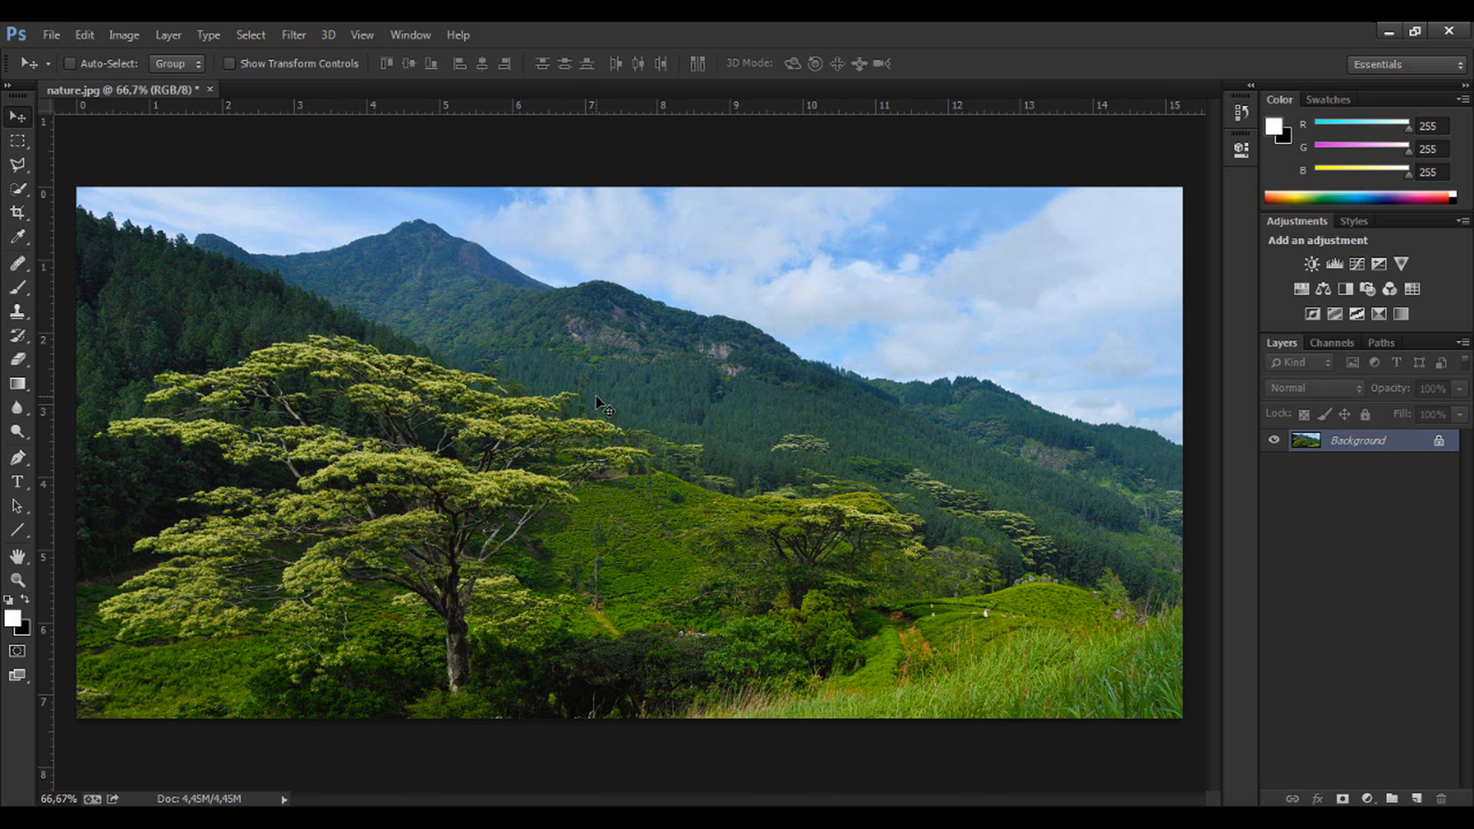
key(ctrl+z)
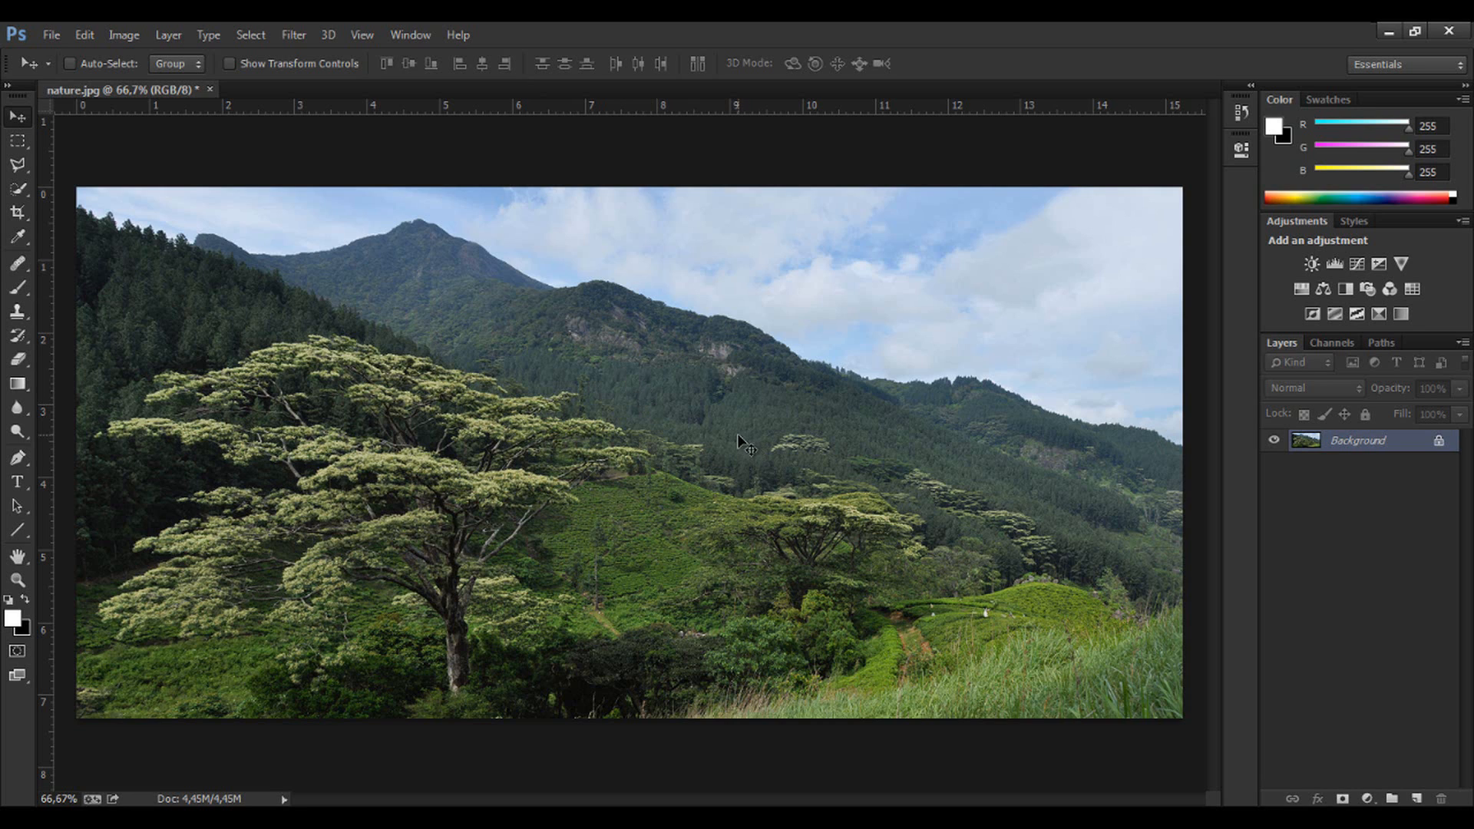
Step: Add a Vibrance adjustment layer above the Background and dock the Properties panel above the Color panel
click(1369, 799)
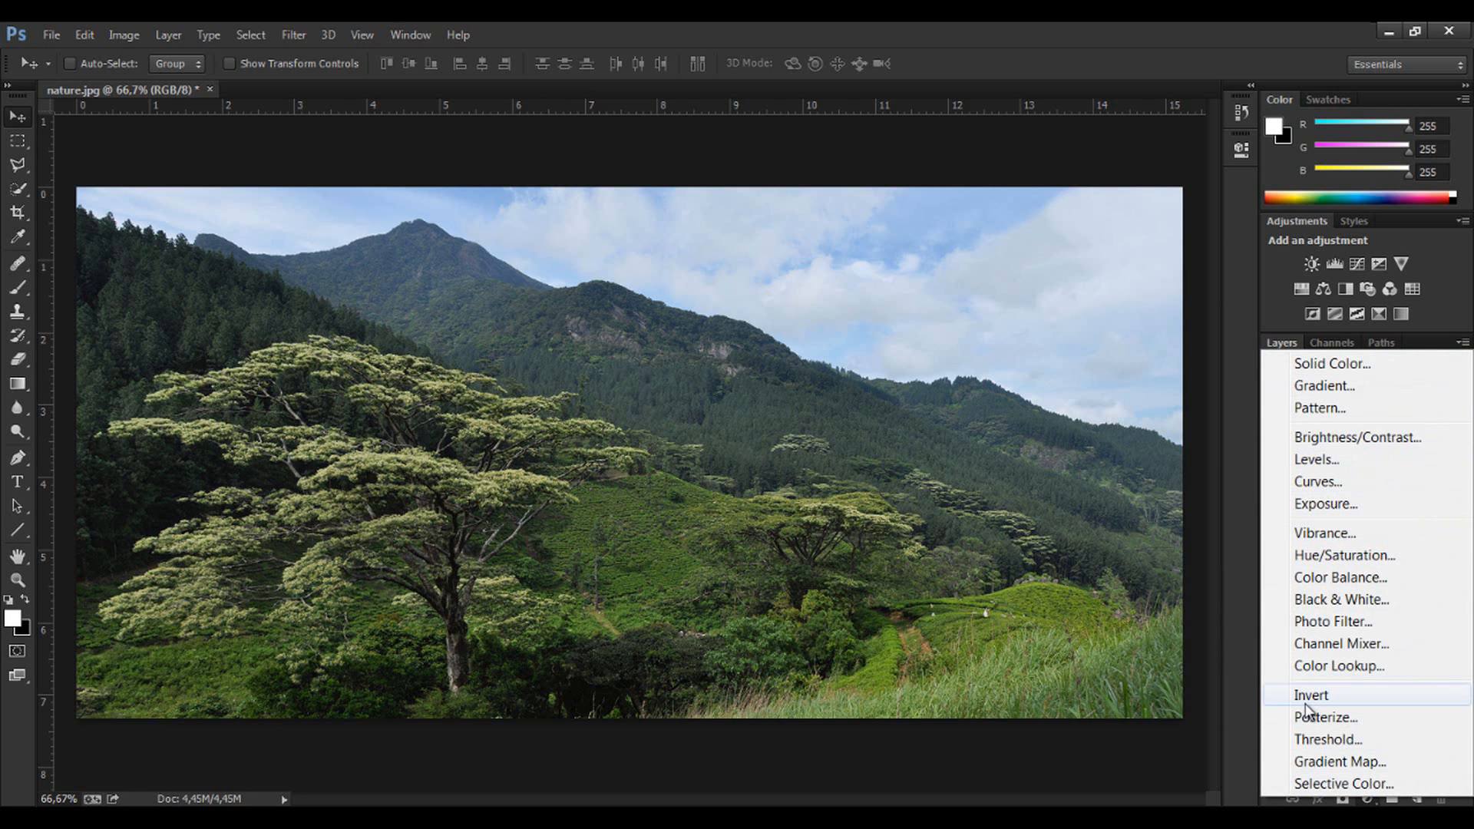
click(1353, 533)
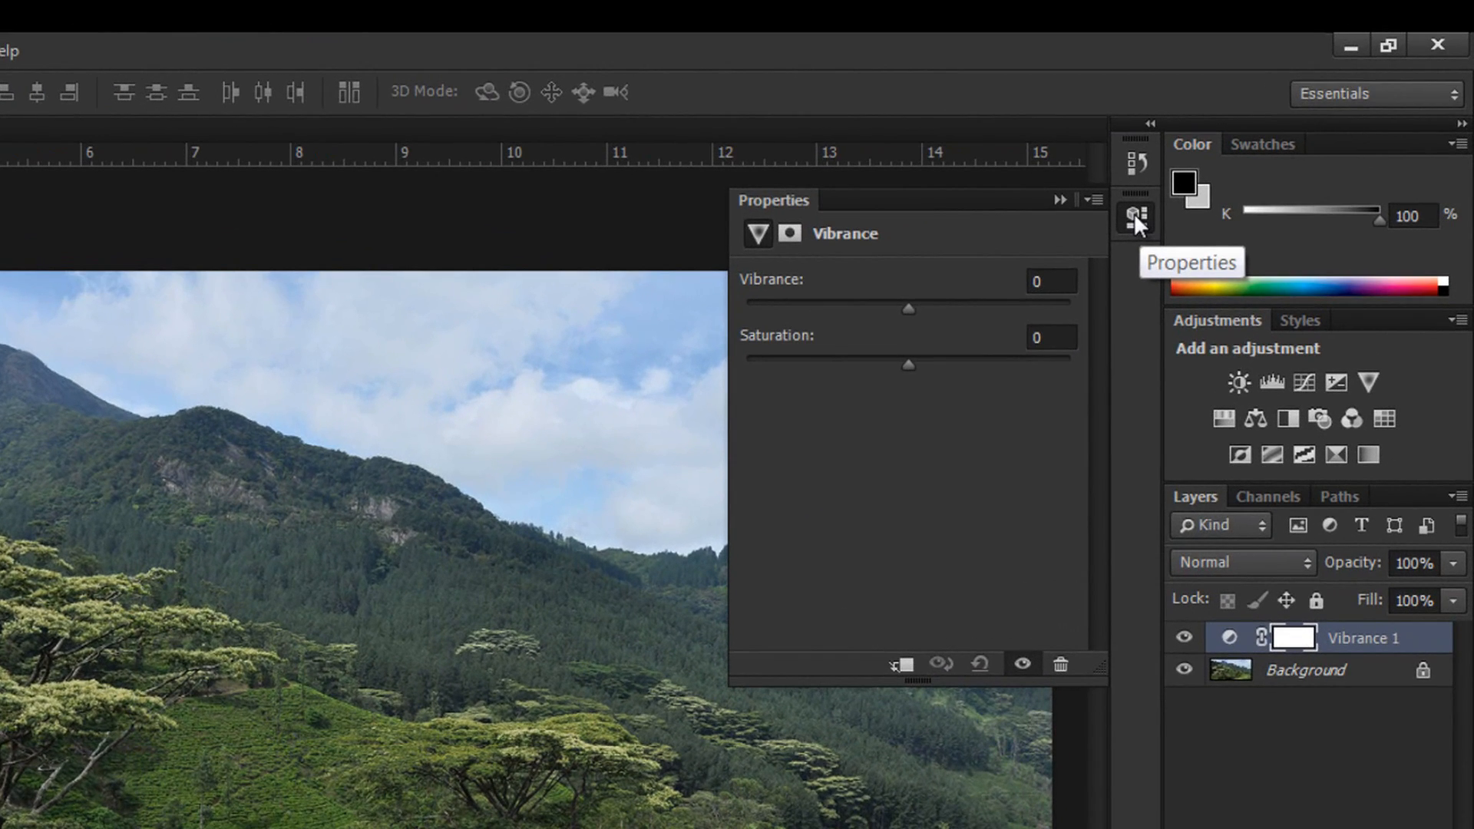
drag(1134, 213, 1166, 222)
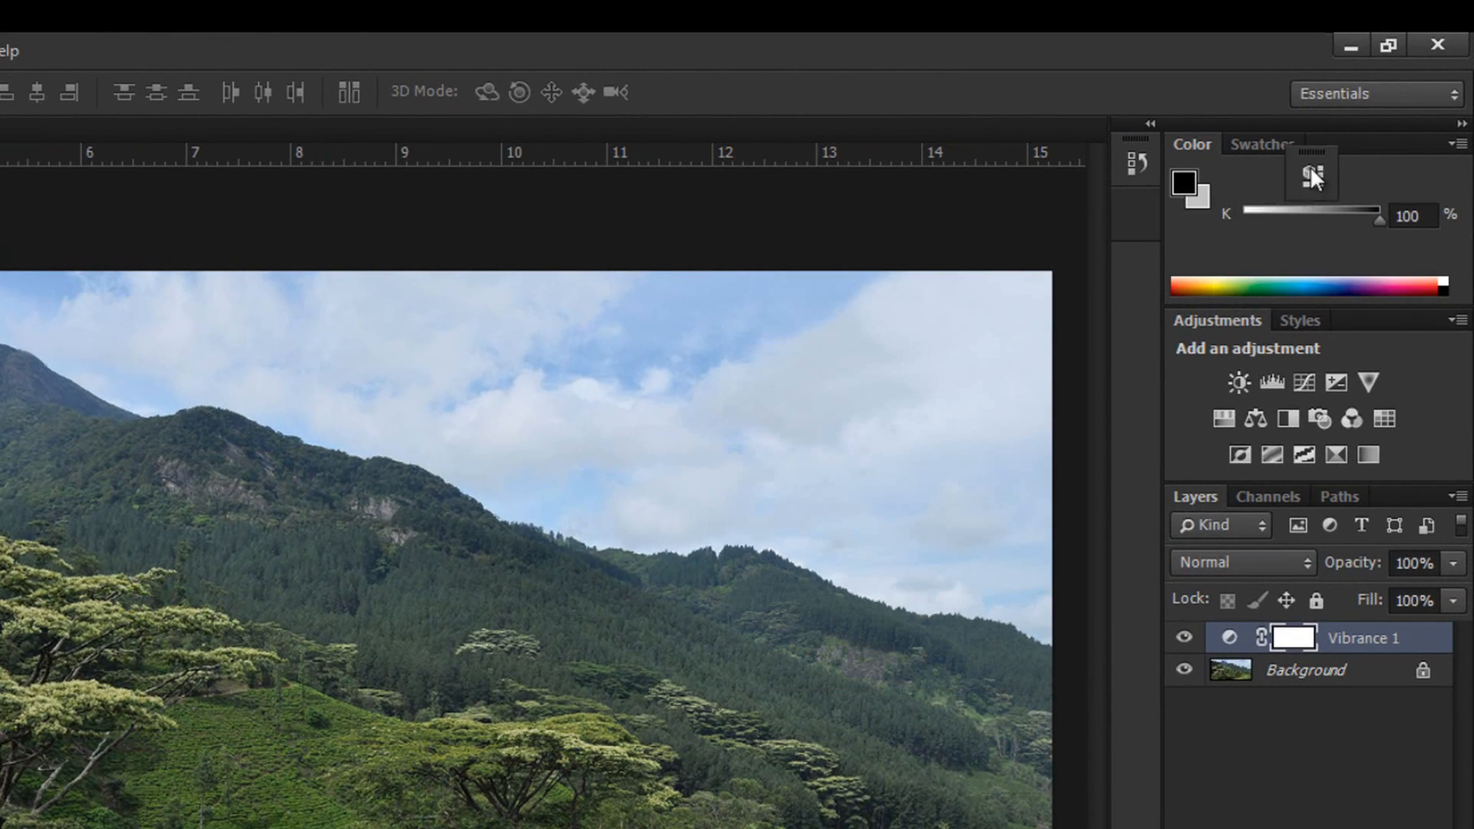
drag(1309, 166, 1306, 127)
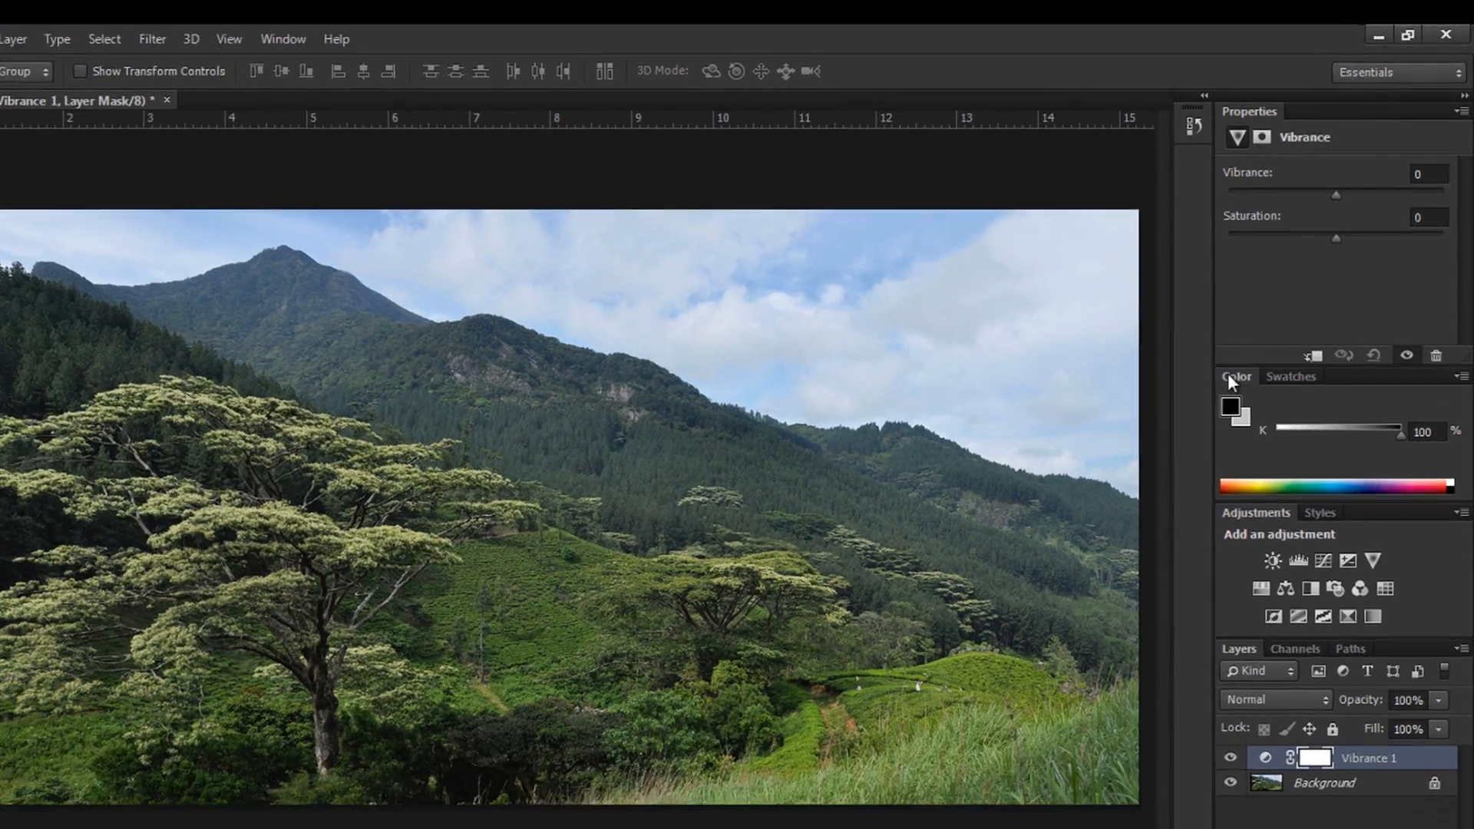
Step: Close the Color and Swatches panels to make room for the other panels
right_click(1167, 487)
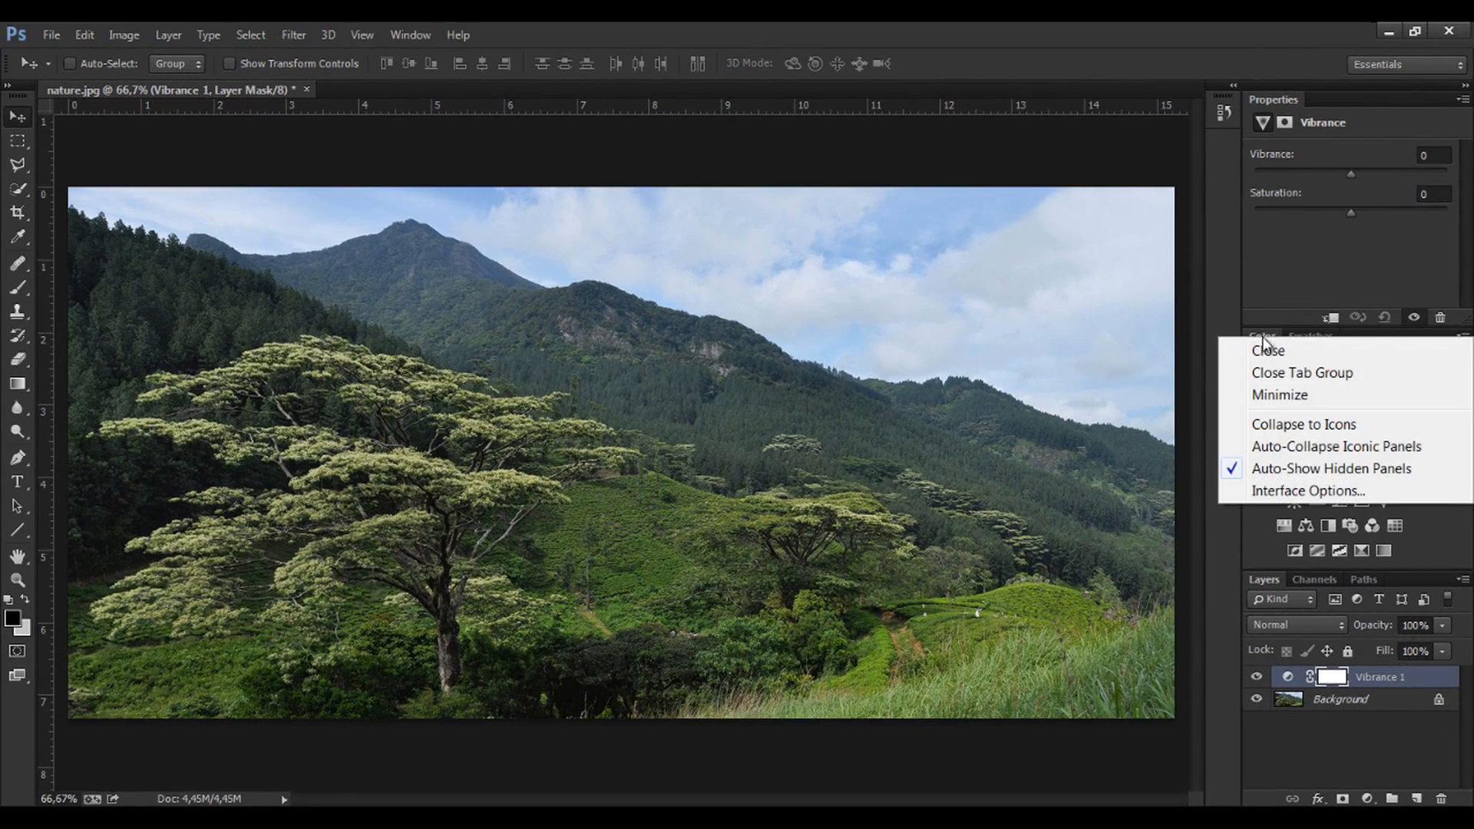
click(1270, 350)
right_click(1269, 335)
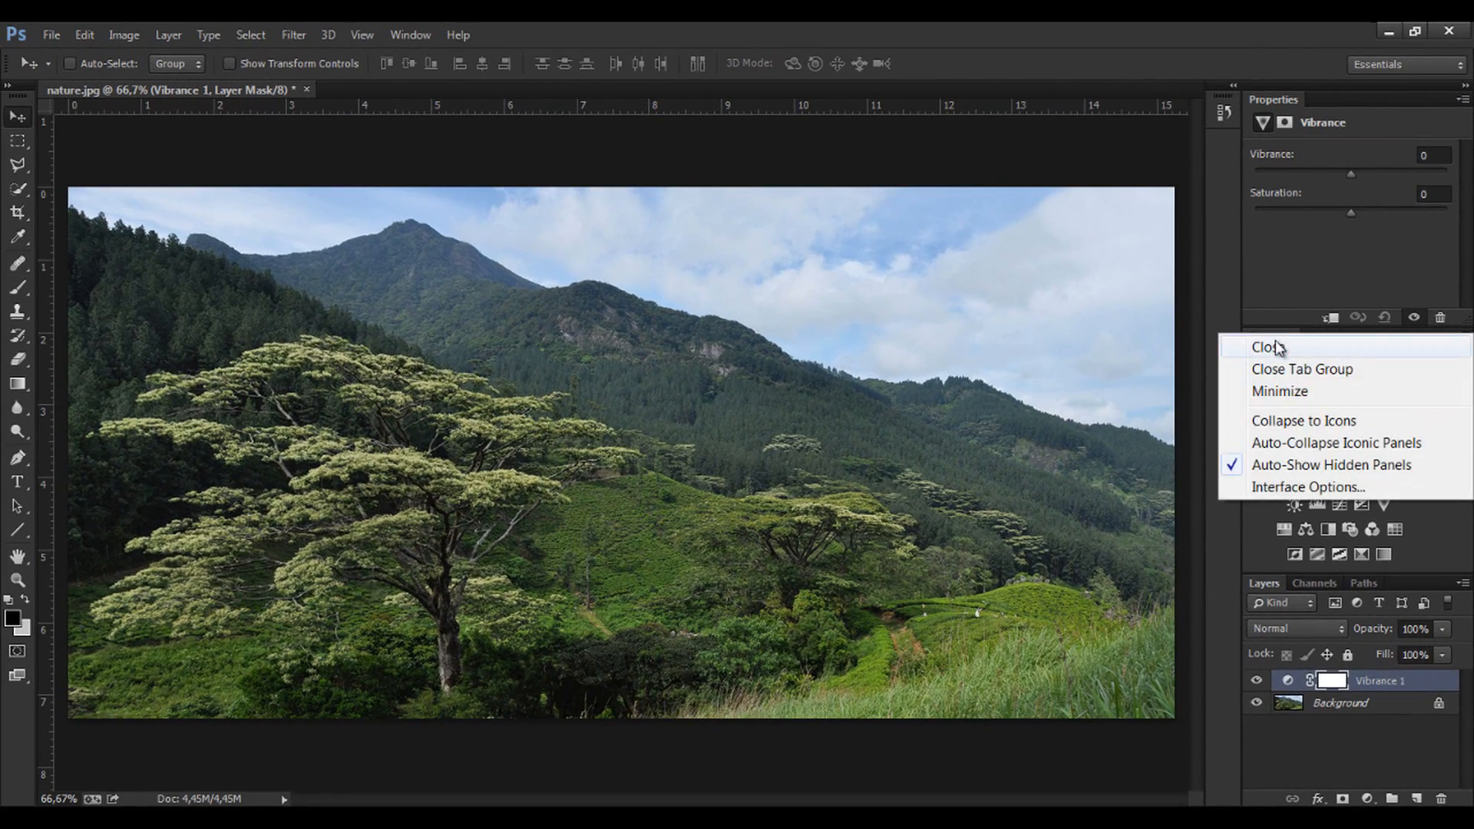
click(1274, 350)
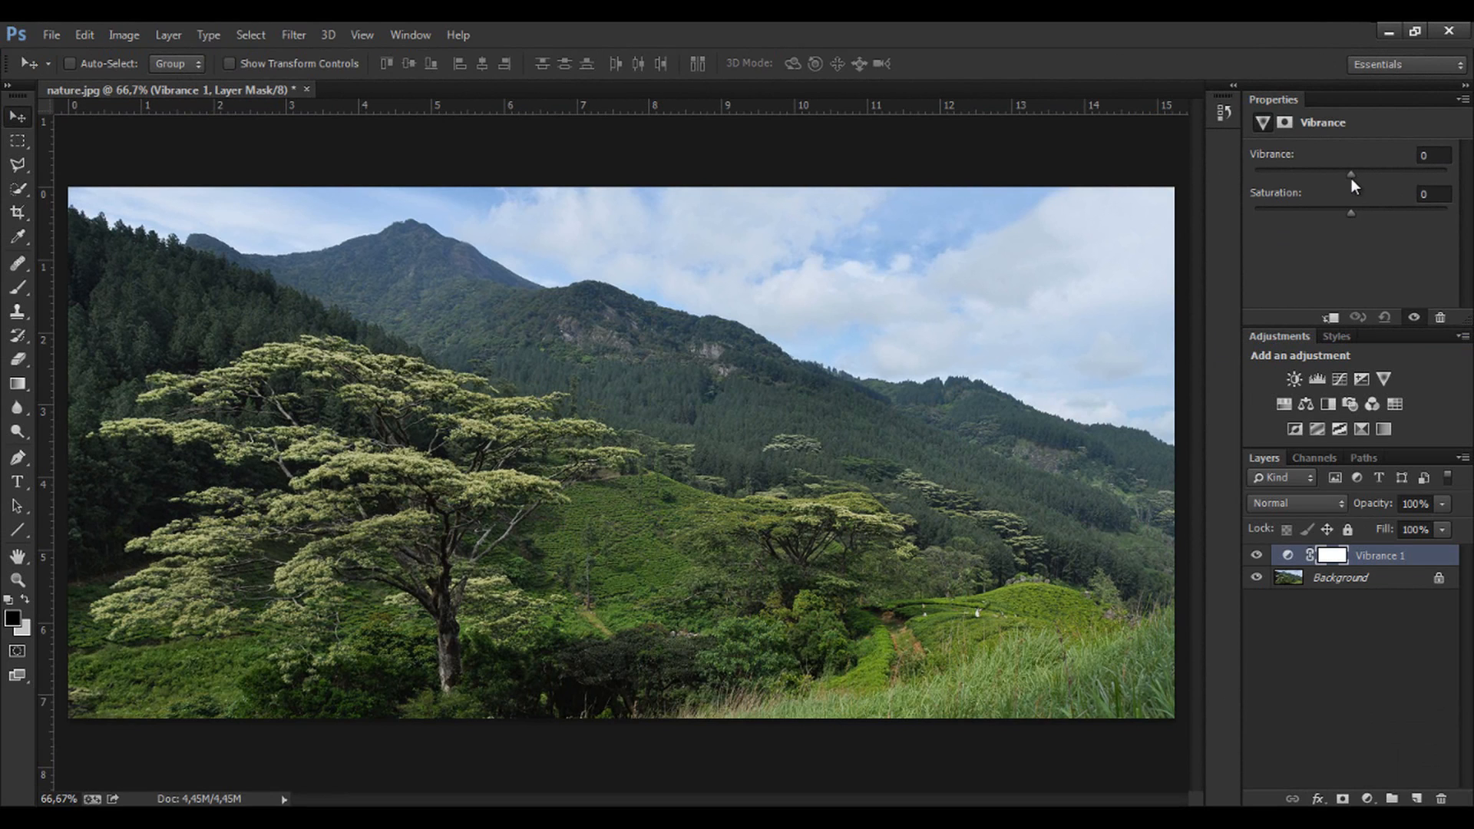
Step: Set the Vibrance 1 adjustment layer to vibrance +80 and saturation +5
drag(1351, 177, 1373, 178)
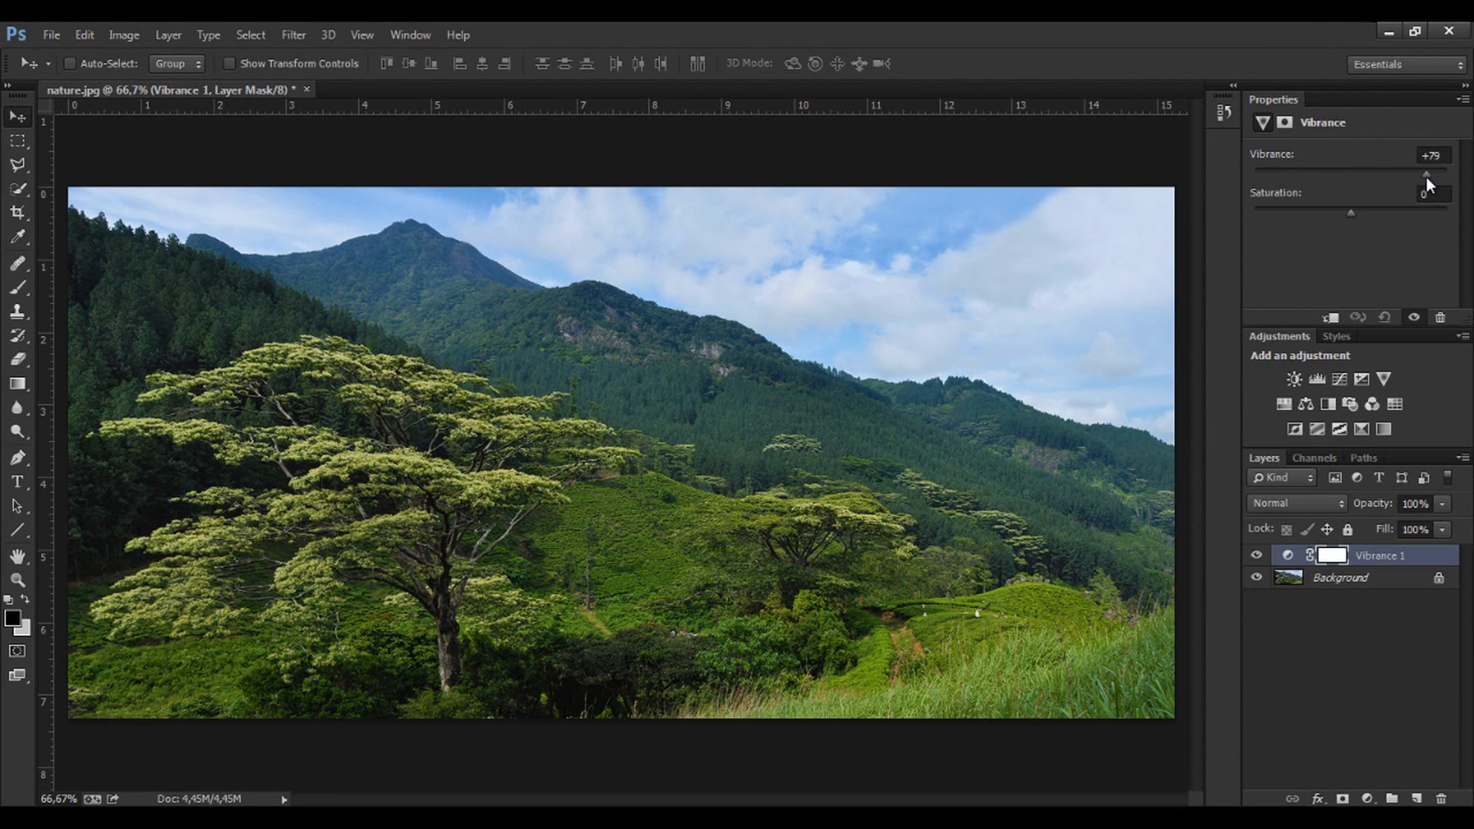
drag(1426, 178, 1426, 178)
drag(1343, 215, 1352, 214)
click(1269, 600)
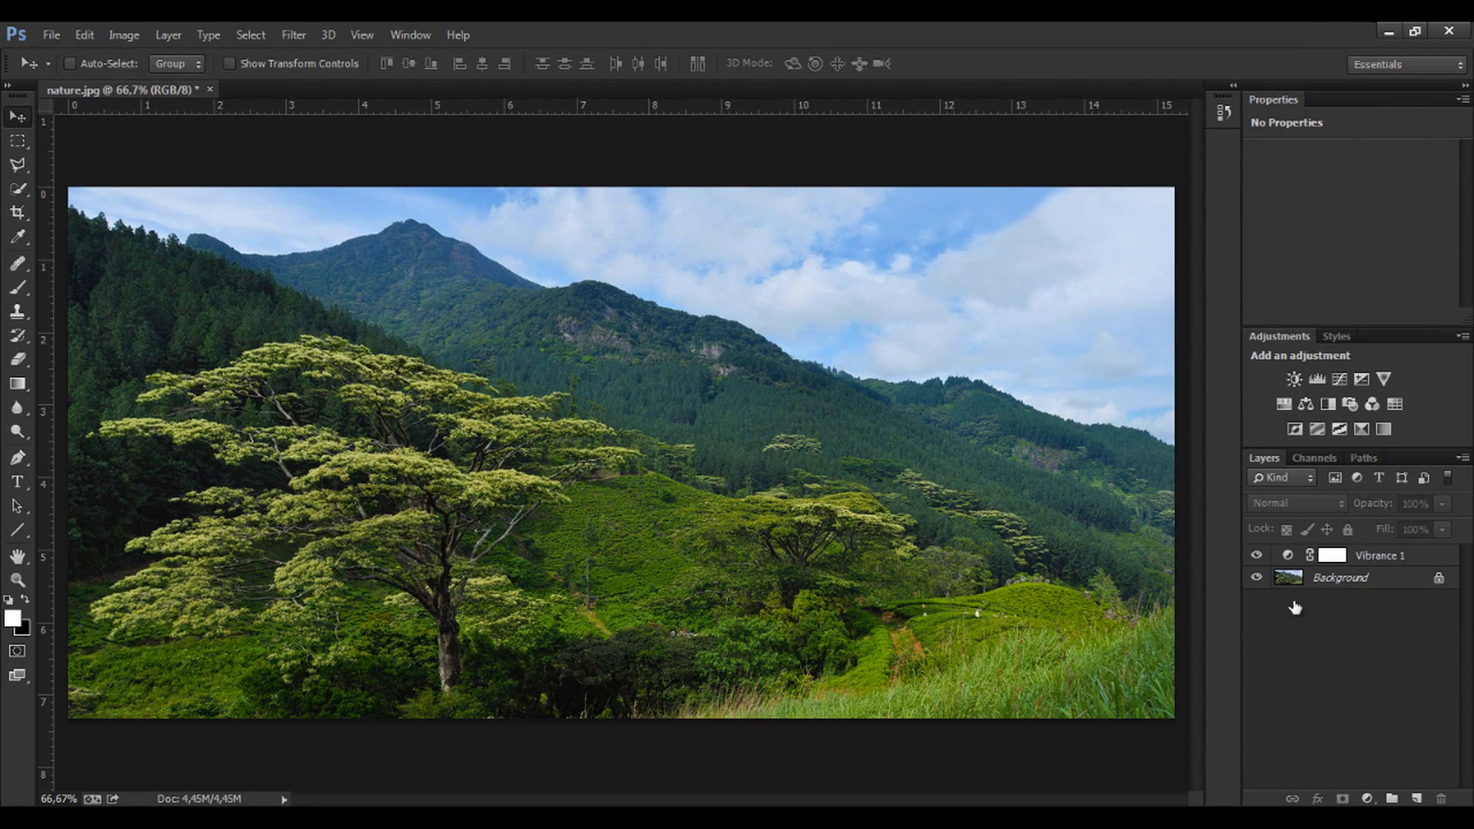
click(1288, 560)
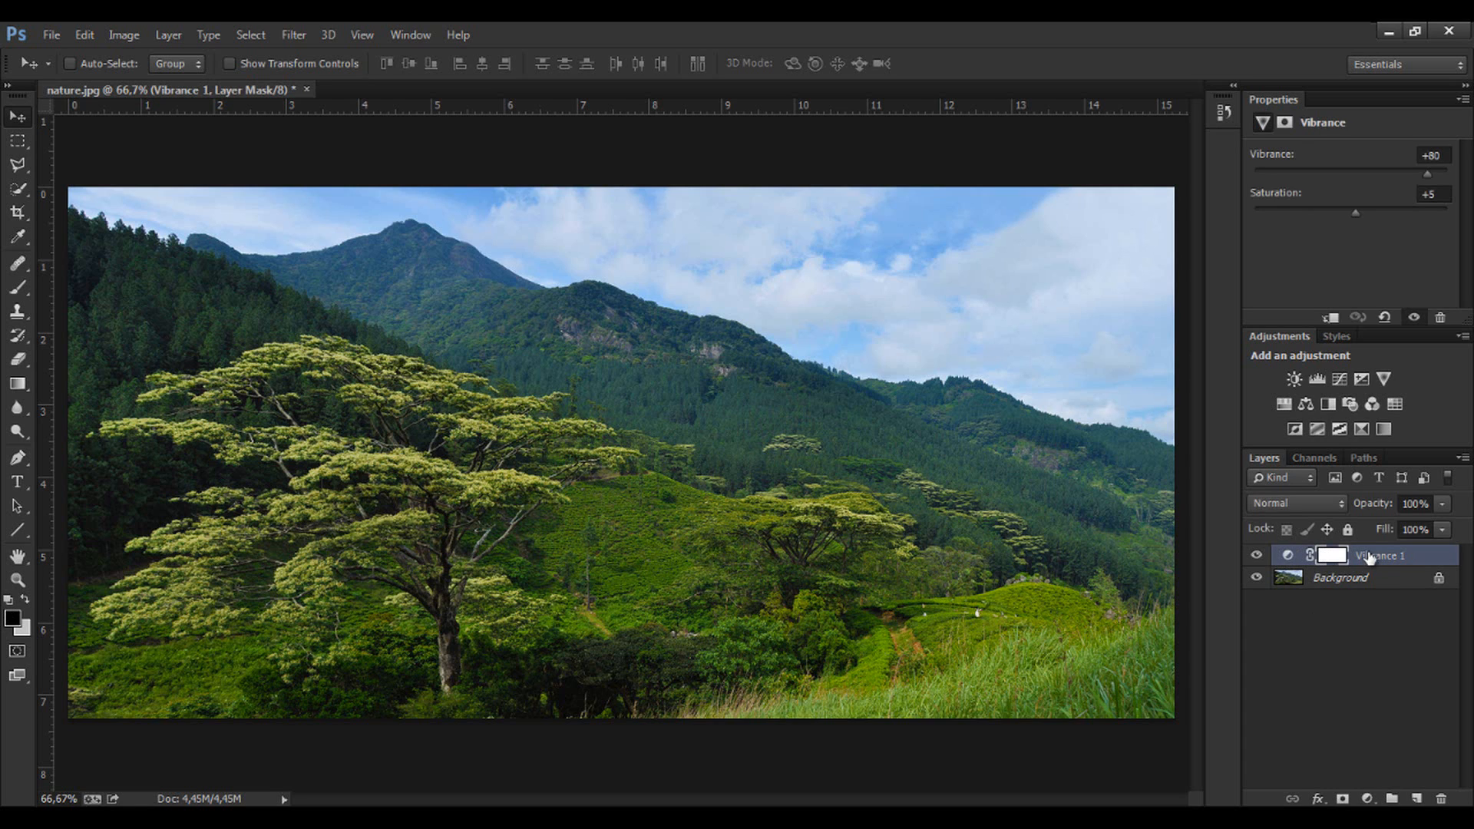
Step: Toggle the Vibrance 1 layer's visibility to compare the image with and without the adjustment
click(1256, 557)
click(1257, 558)
click(1256, 559)
click(1256, 558)
click(1256, 559)
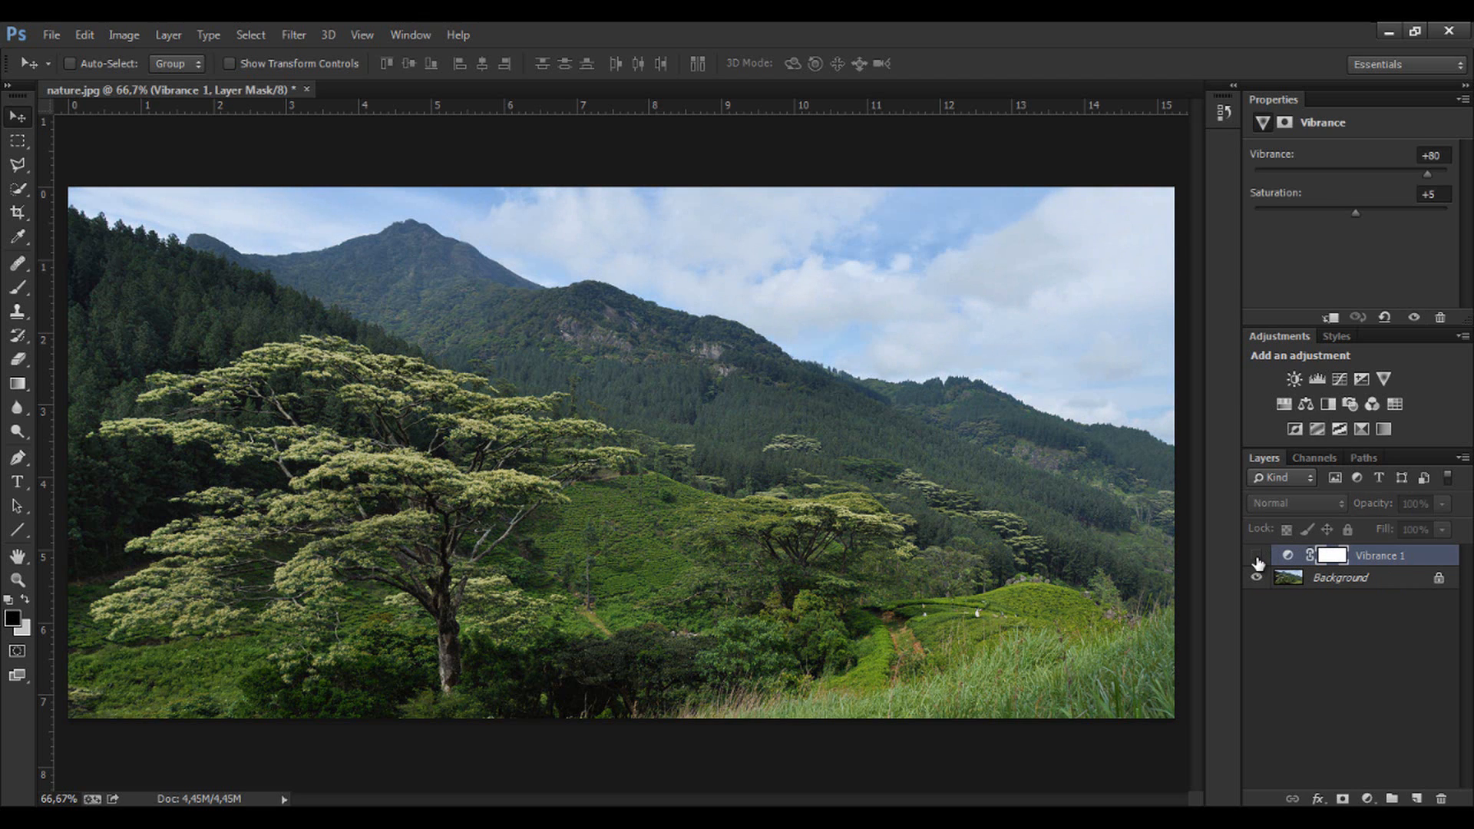
click(1256, 559)
Step: Change the Vibrance 1 adjustment's vibrance to +70
click(1287, 556)
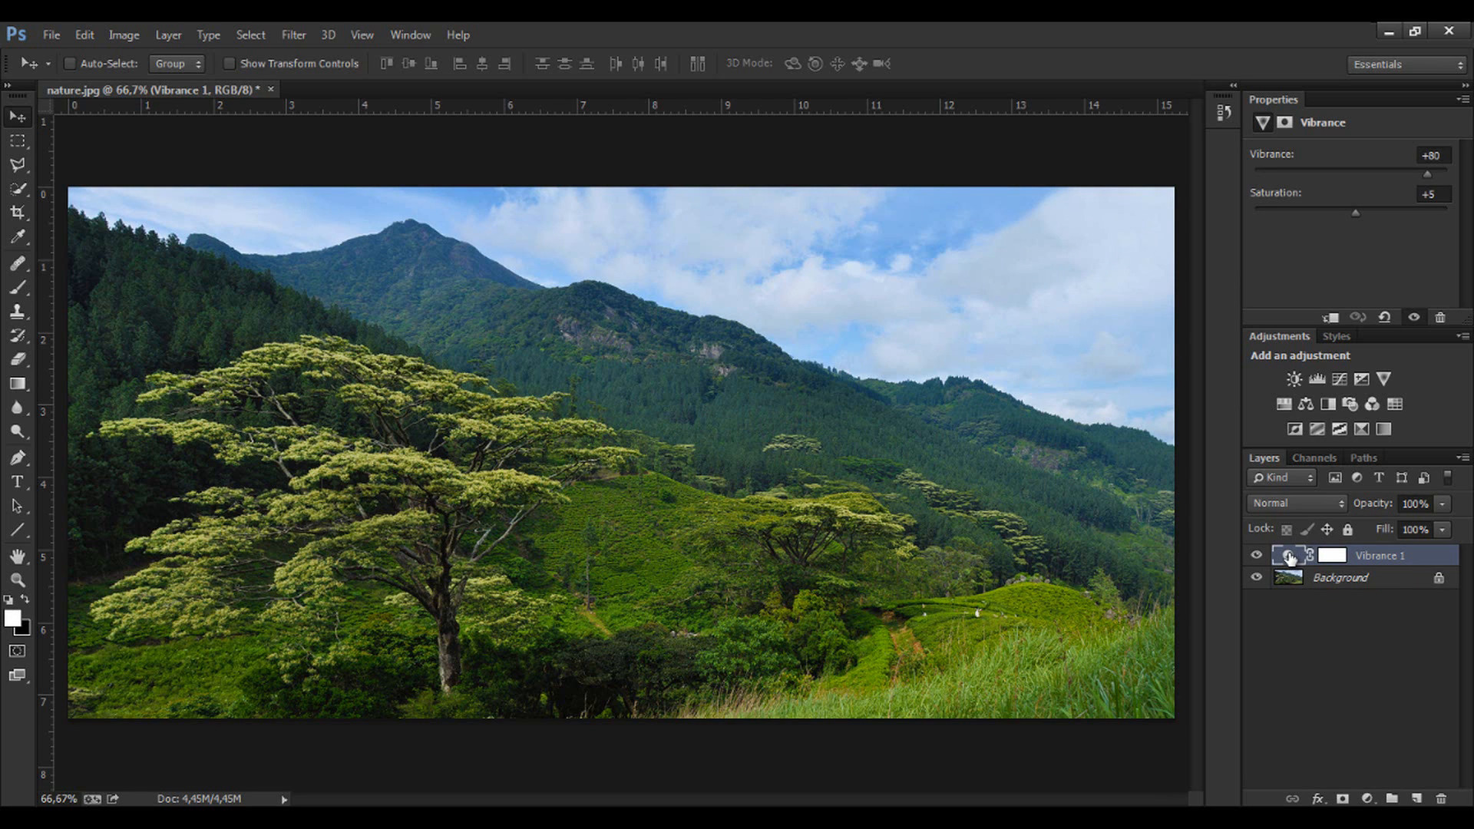
click(1443, 156)
drag(1445, 156, 1430, 156)
text(70)
click(1291, 615)
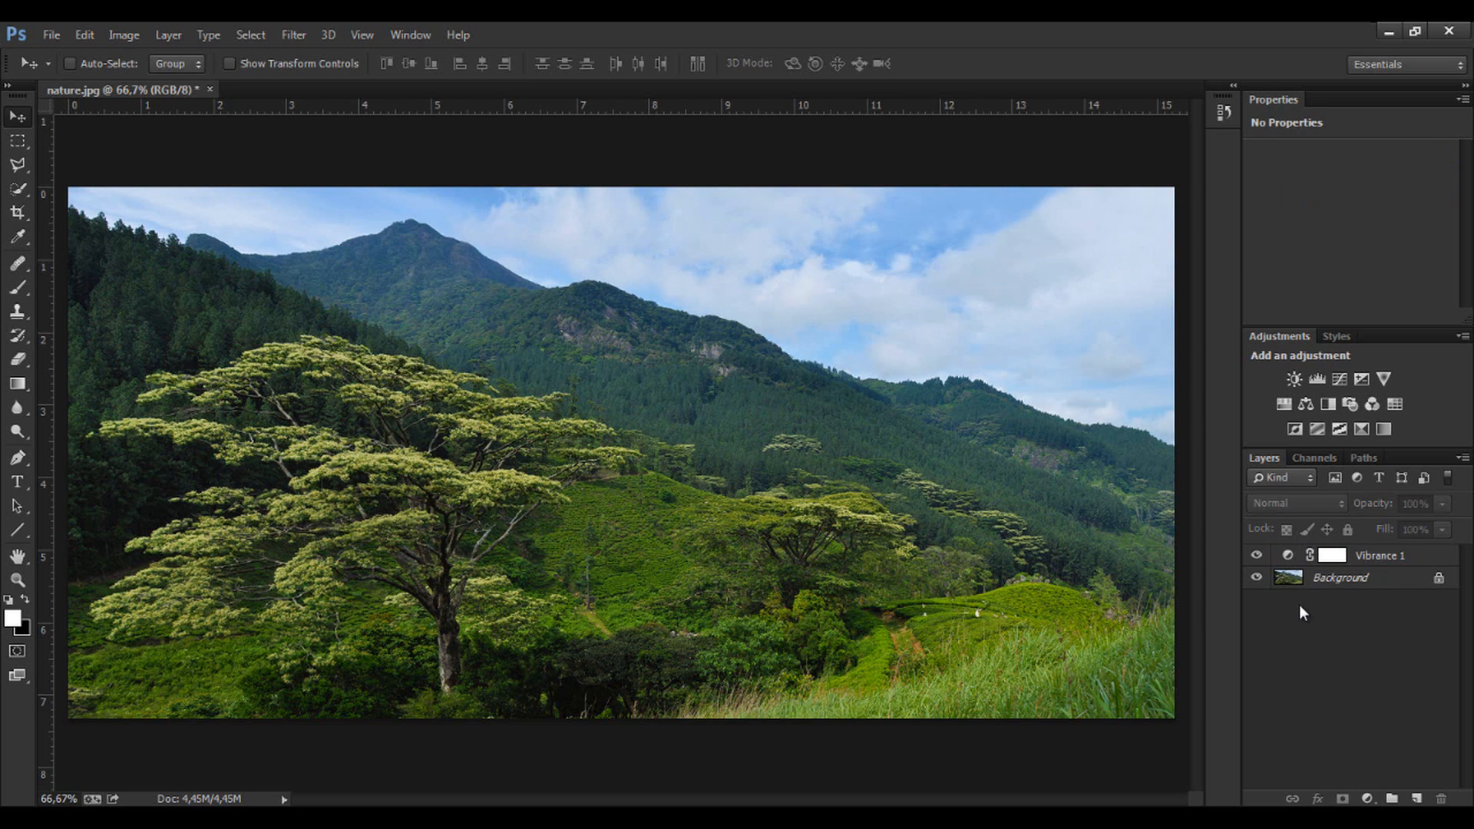
Step: Paint black with a 73 px brush on the Vibrance 1 mask over the small green hill beside the tall grass, hiding the adjustment there
click(1330, 556)
key(x)
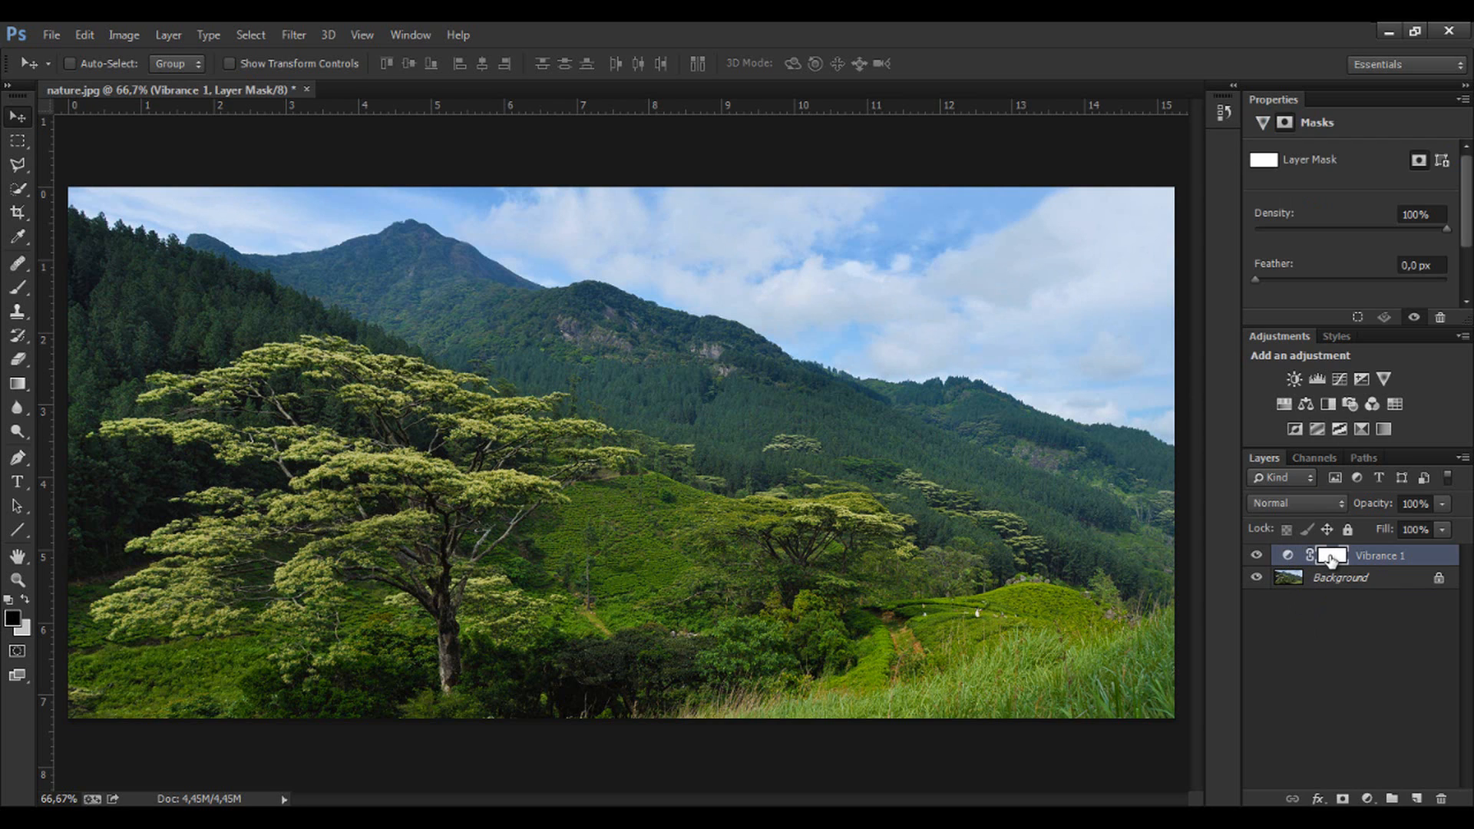
click(18, 287)
drag(870, 573, 832, 573)
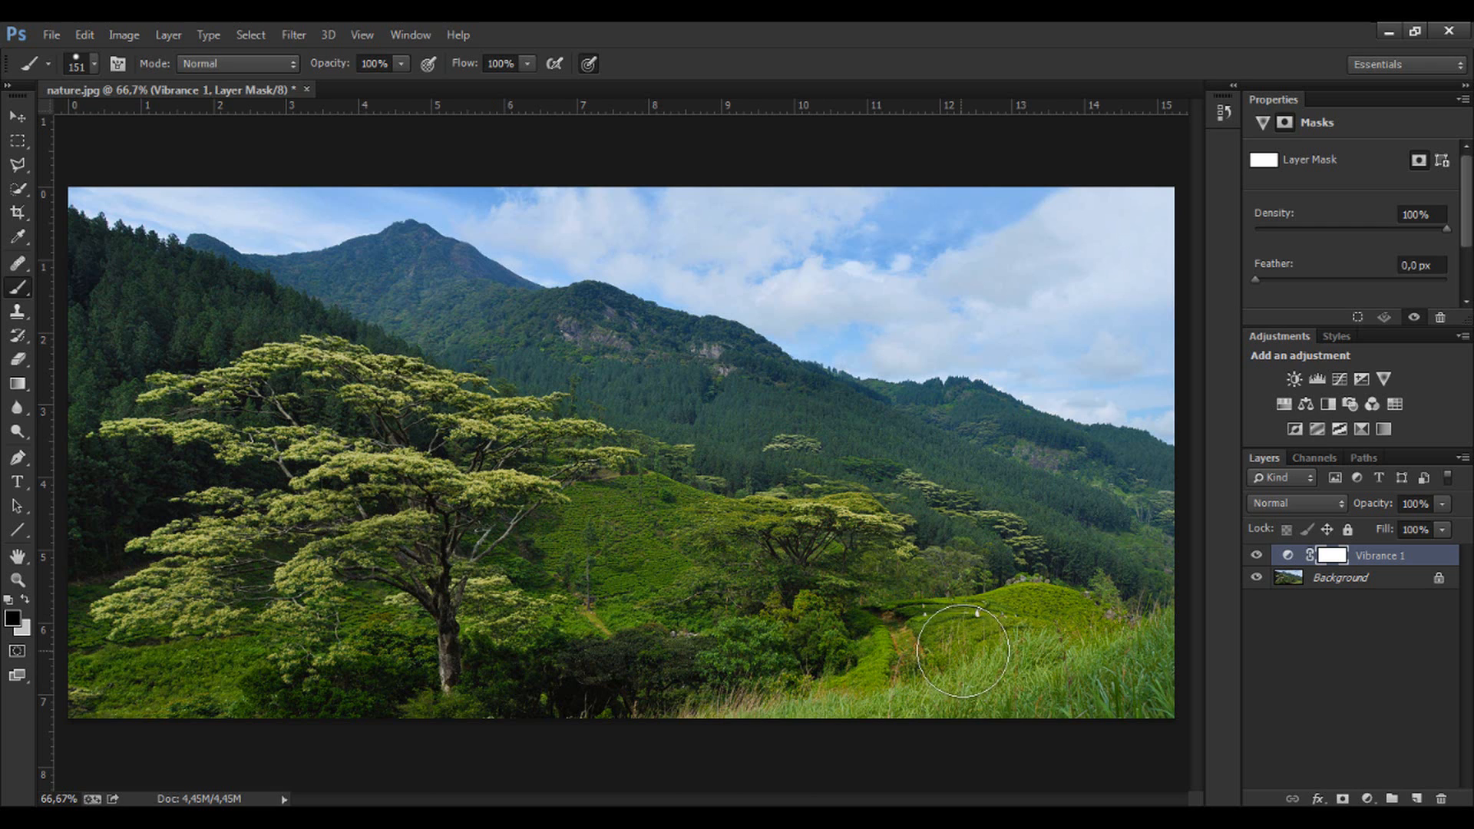
click(1256, 555)
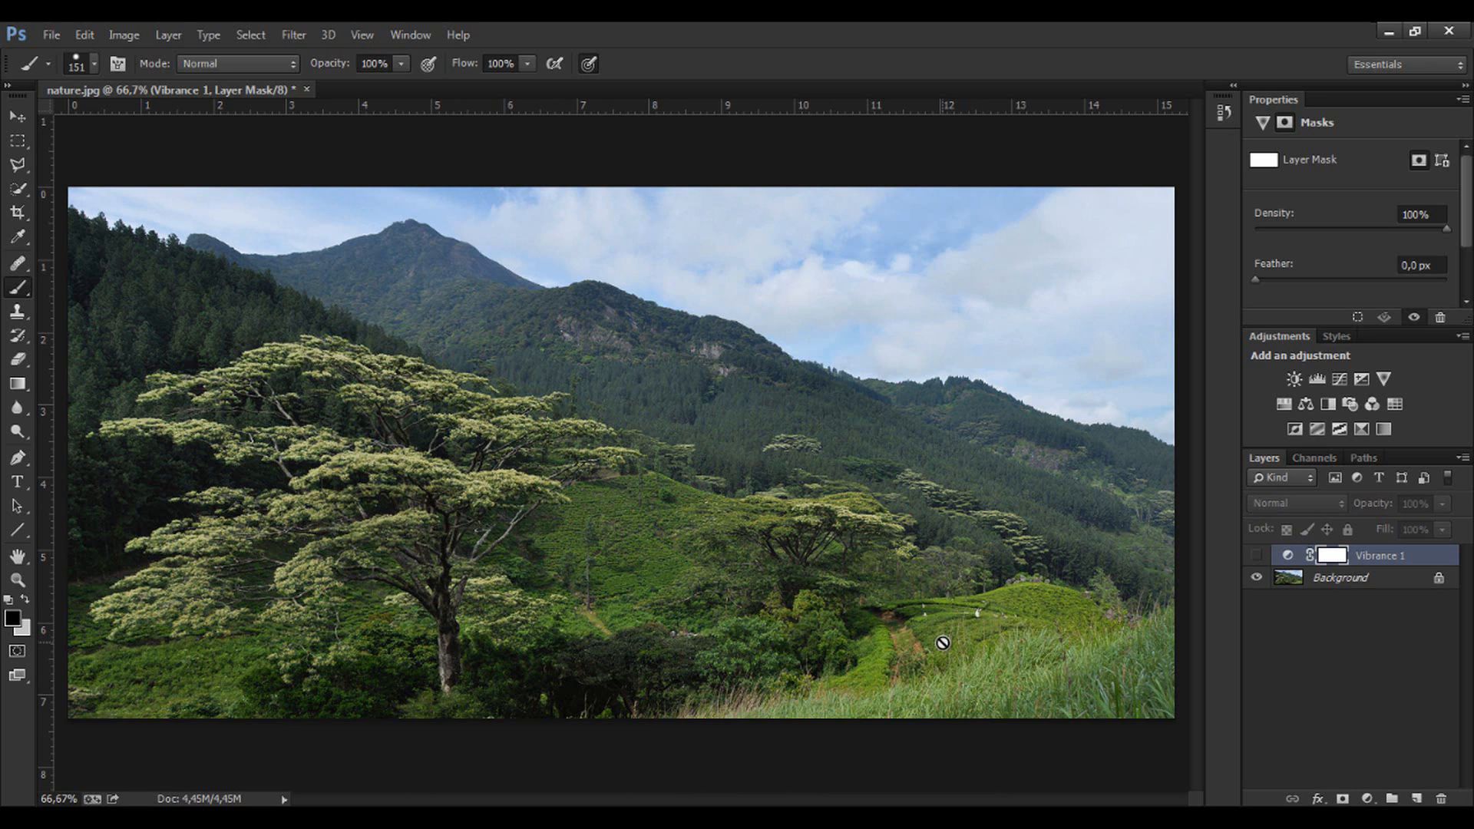
click(1256, 555)
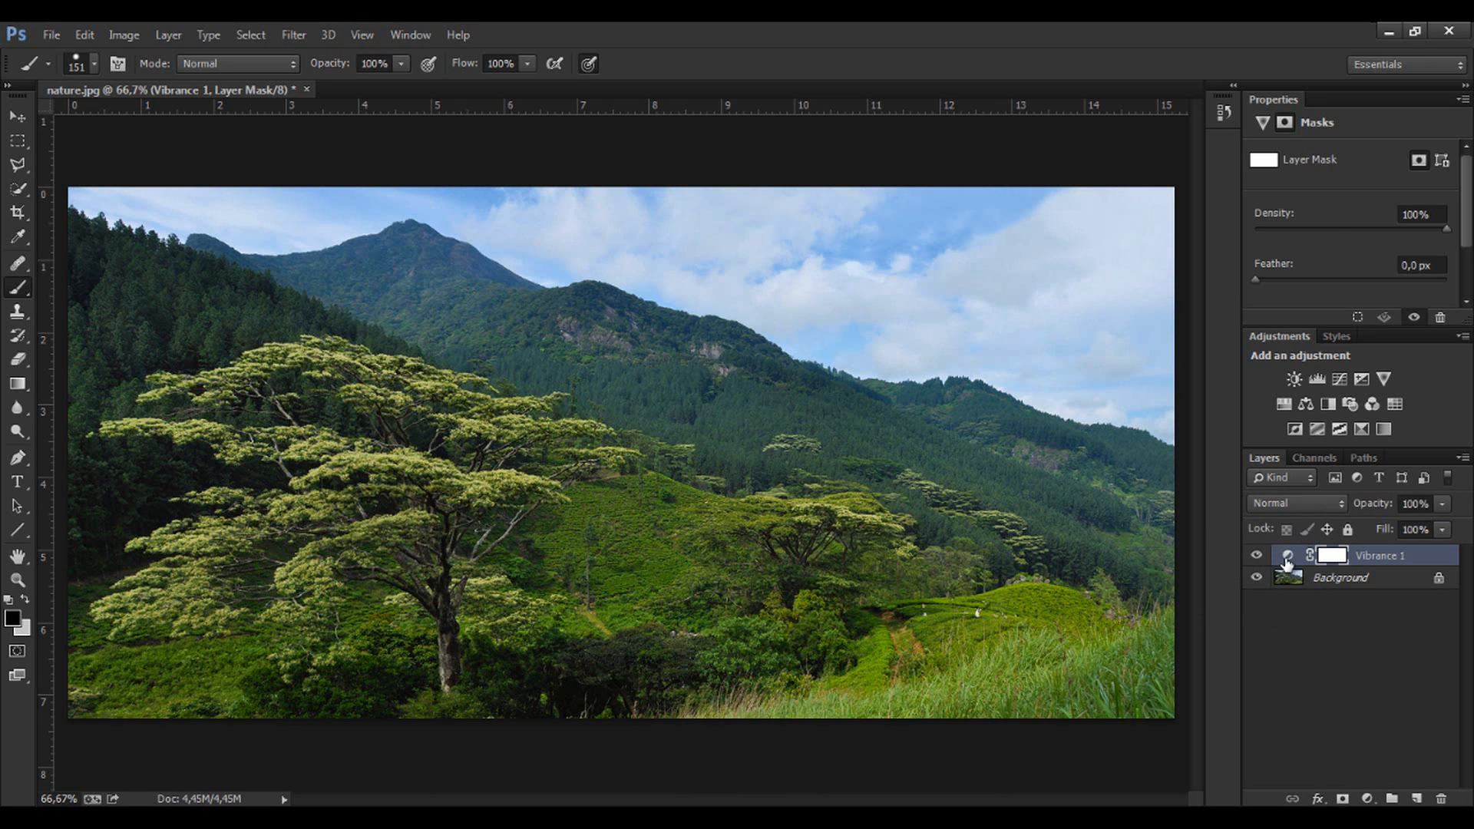
drag(1011, 629, 989, 630)
alt+right_click(1029, 604)
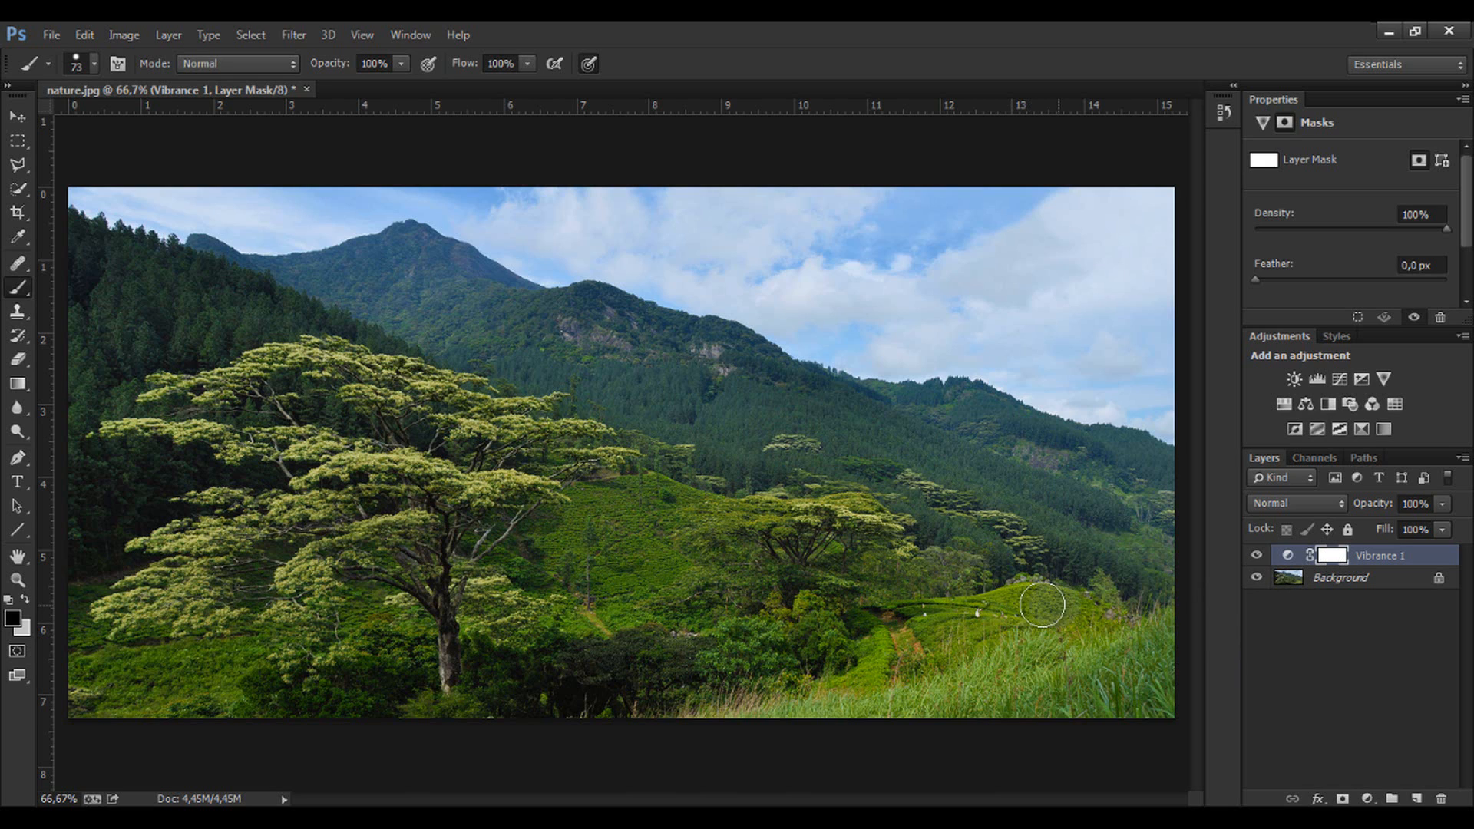
drag(904, 630, 871, 660)
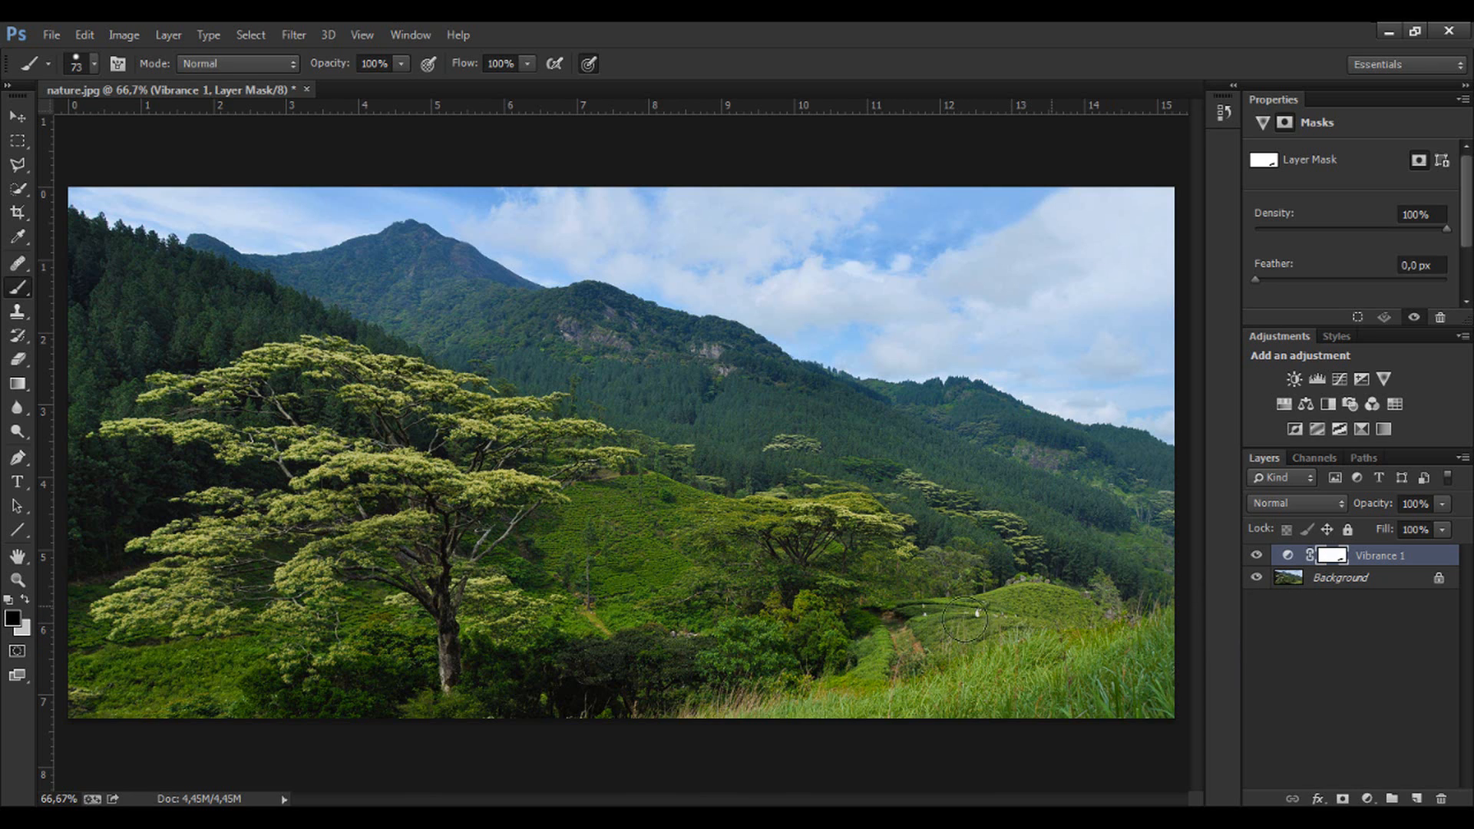
mouse_move(927, 657)
mouse_down()
mouse_move(1071, 616)
mouse_move(1051, 613)
mouse_up()
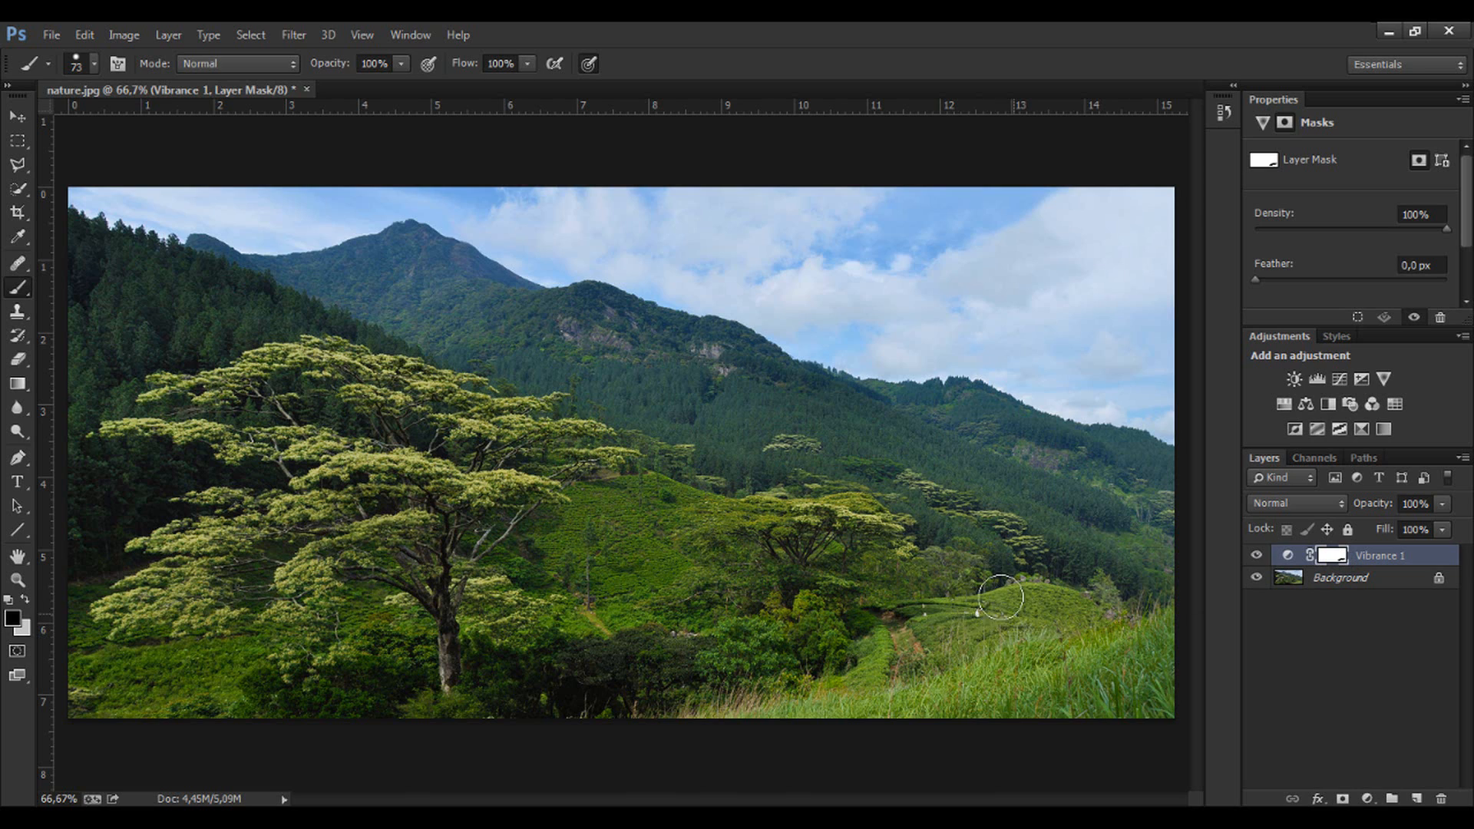
Step: Disable and re-enable the Vibrance 1 layer mask to compare the masked hill, and deselect the layer
shift+click(1332, 560)
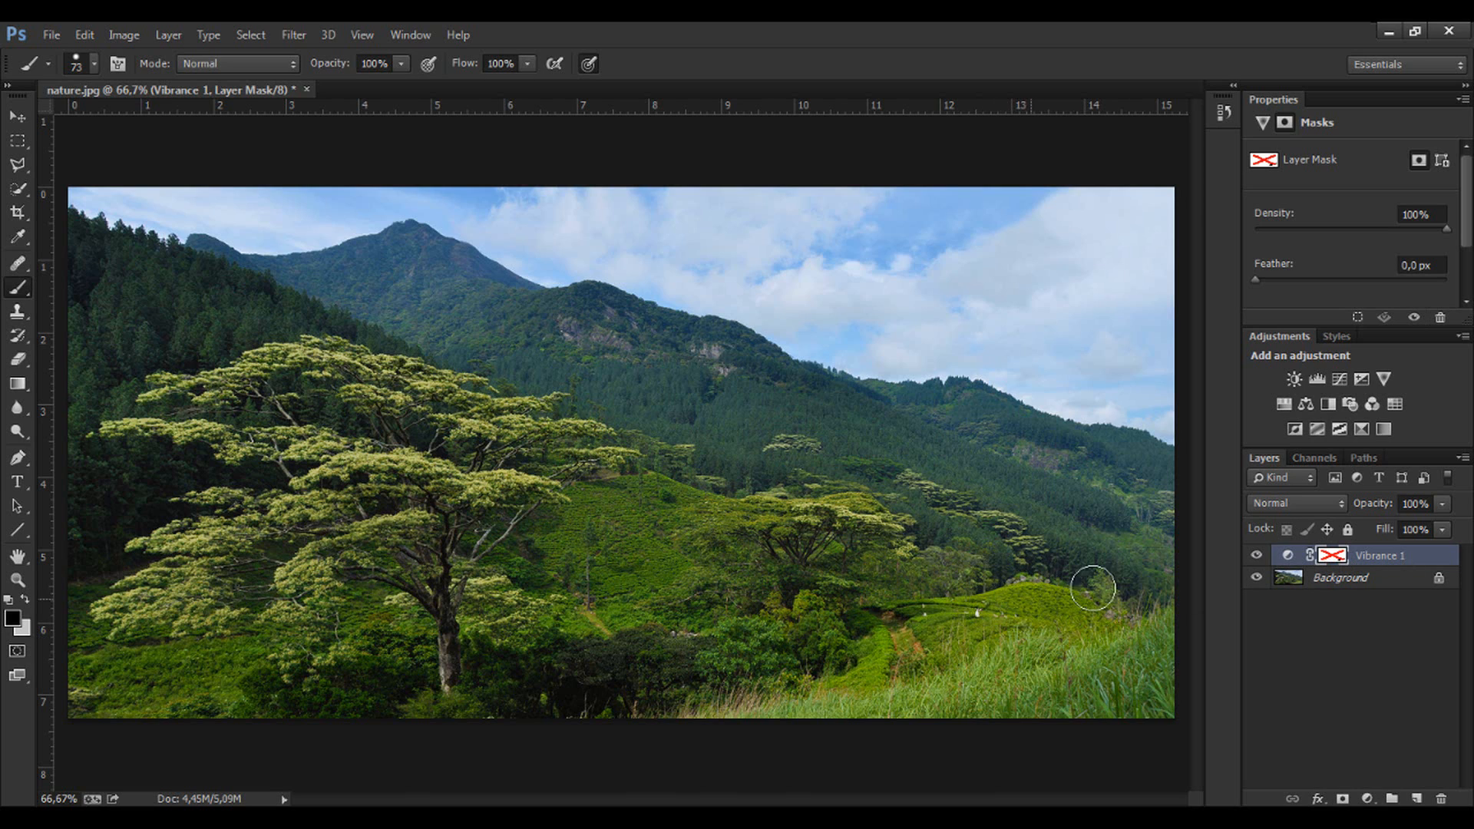
shift+click(1336, 559)
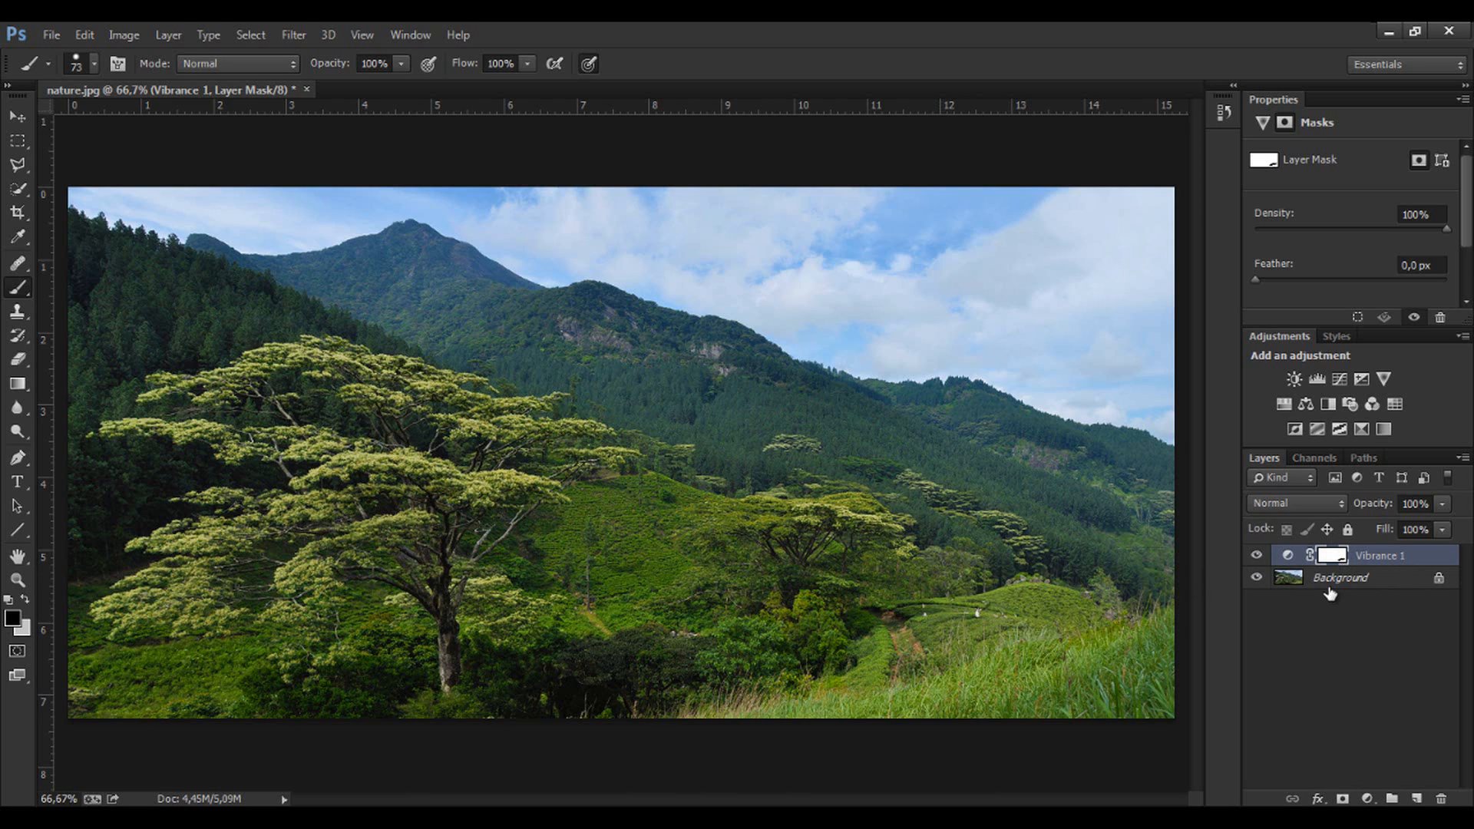
click(1329, 632)
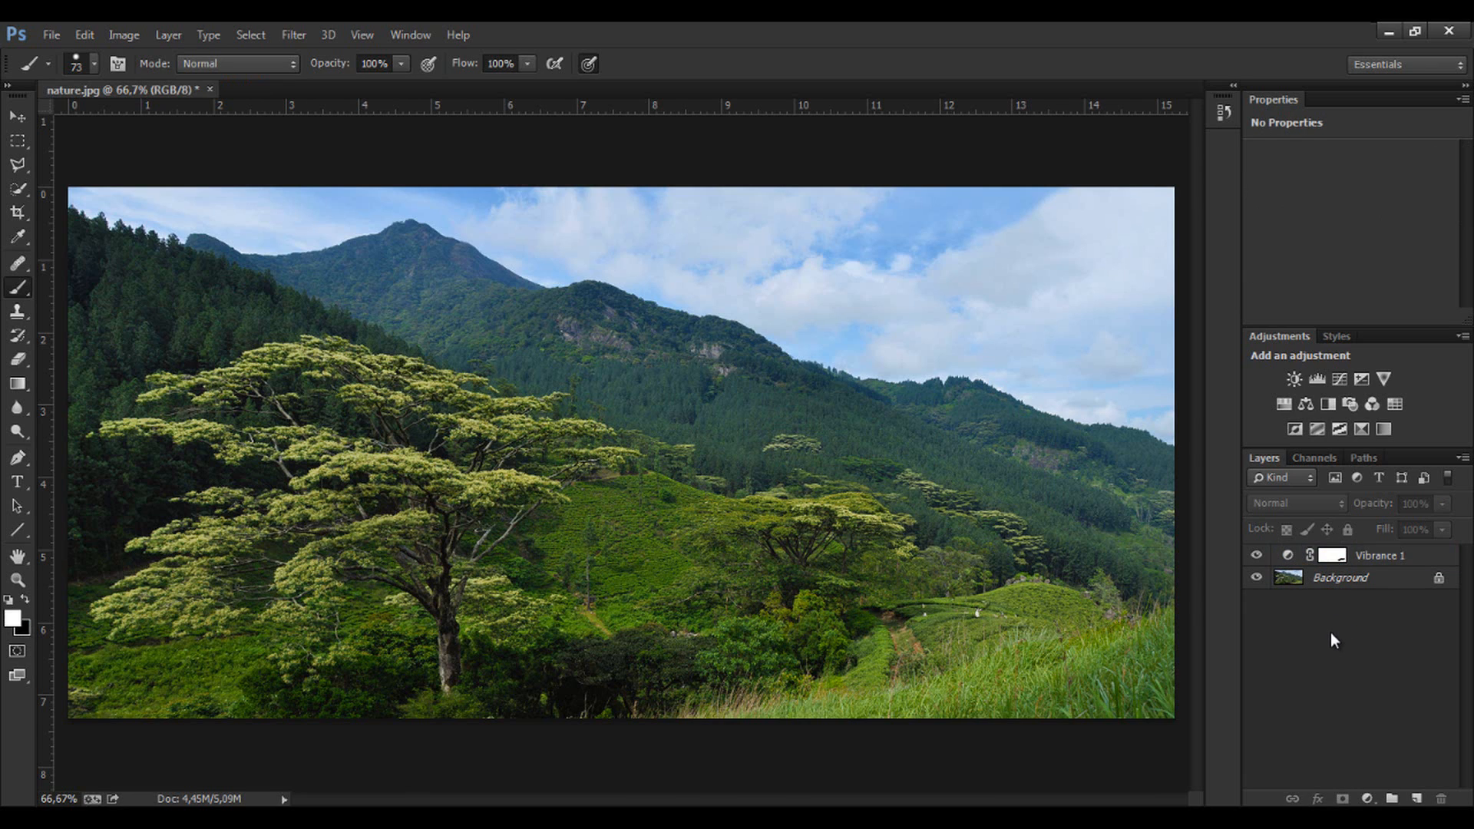
Step: Add a Levels adjustment layer above Vibrance 1 and delete it again
click(1369, 799)
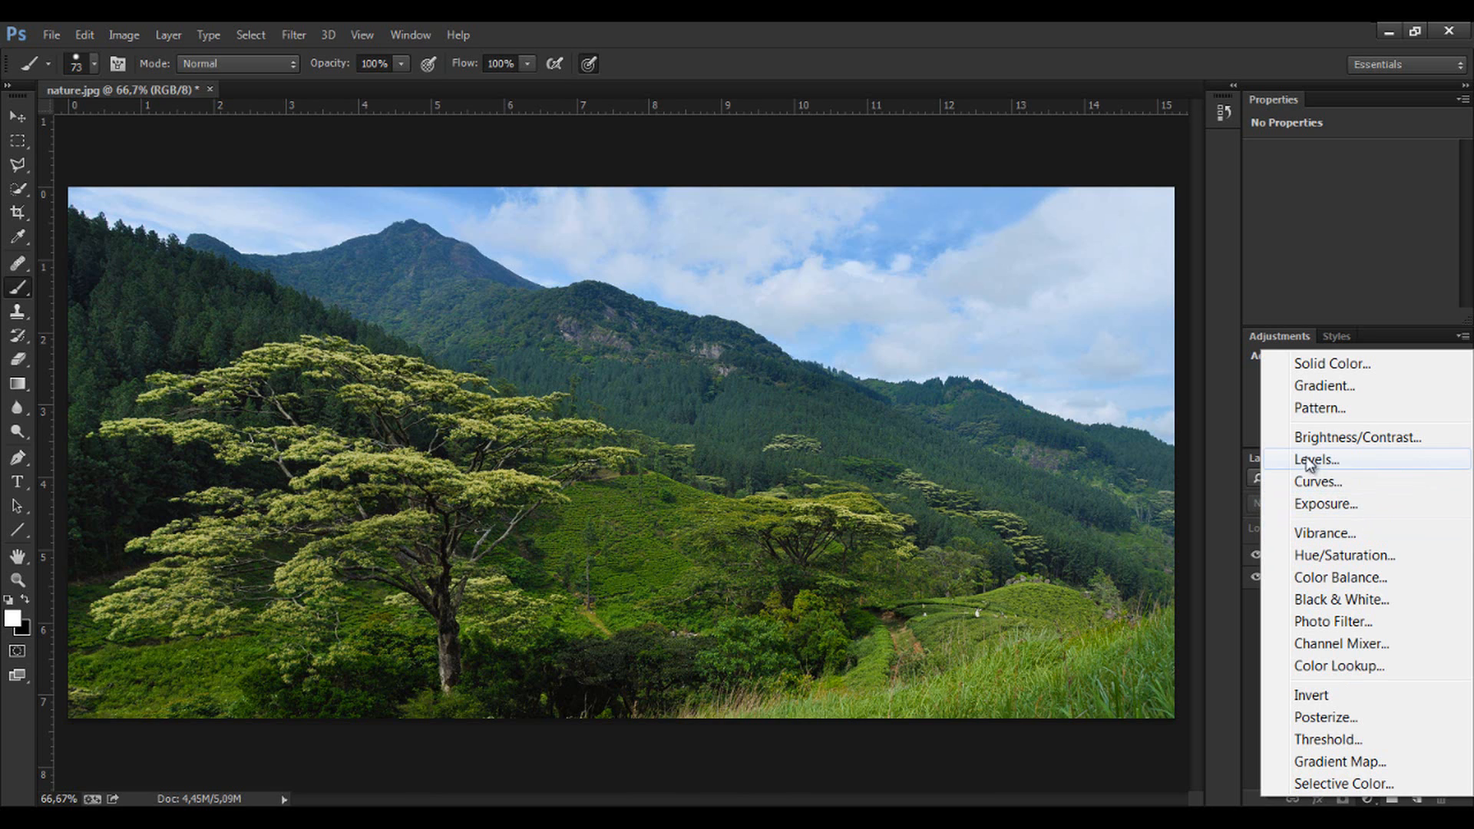
click(1336, 460)
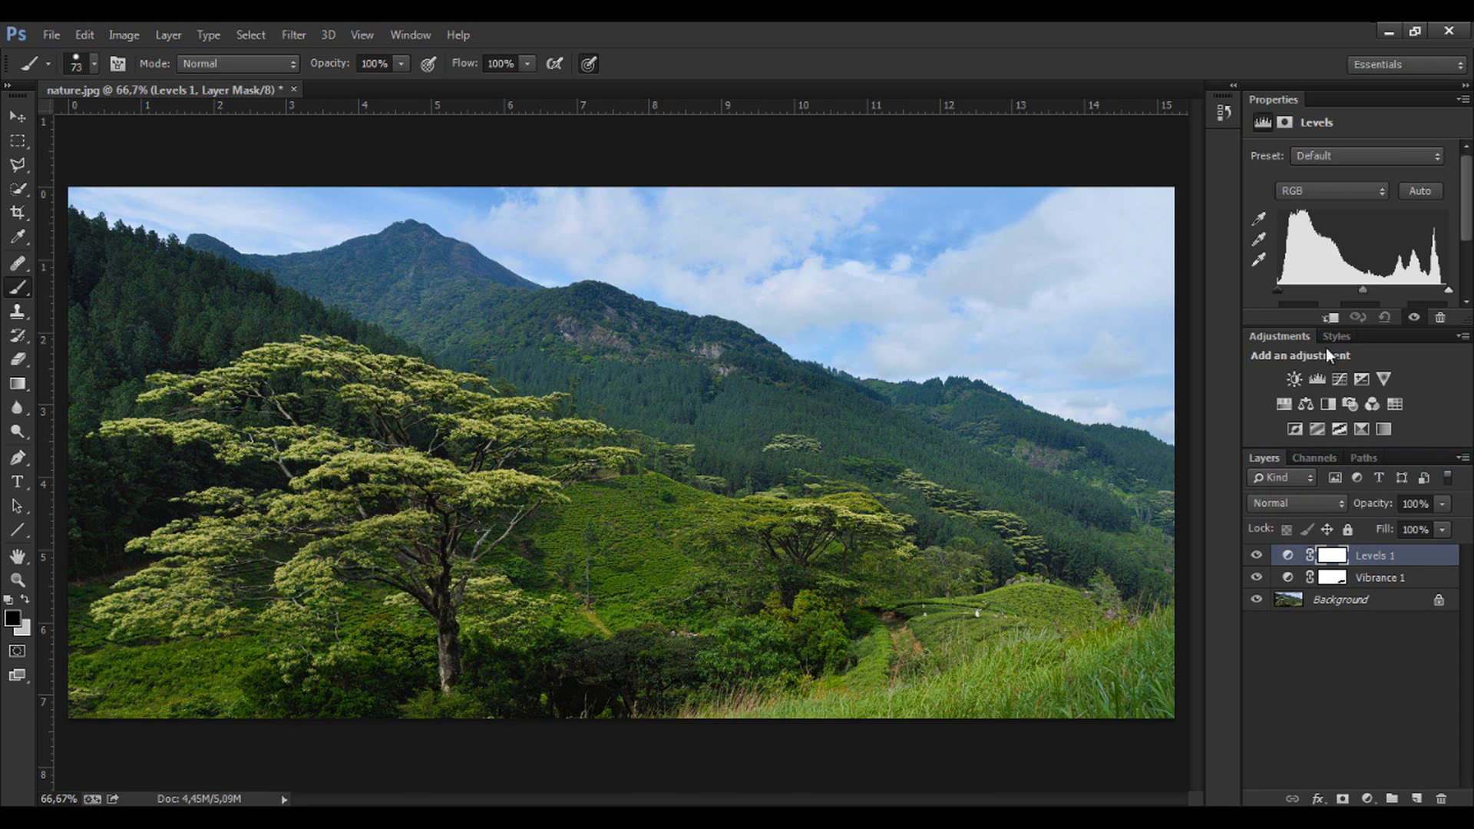
drag(1334, 556, 1331, 566)
key(Delete)
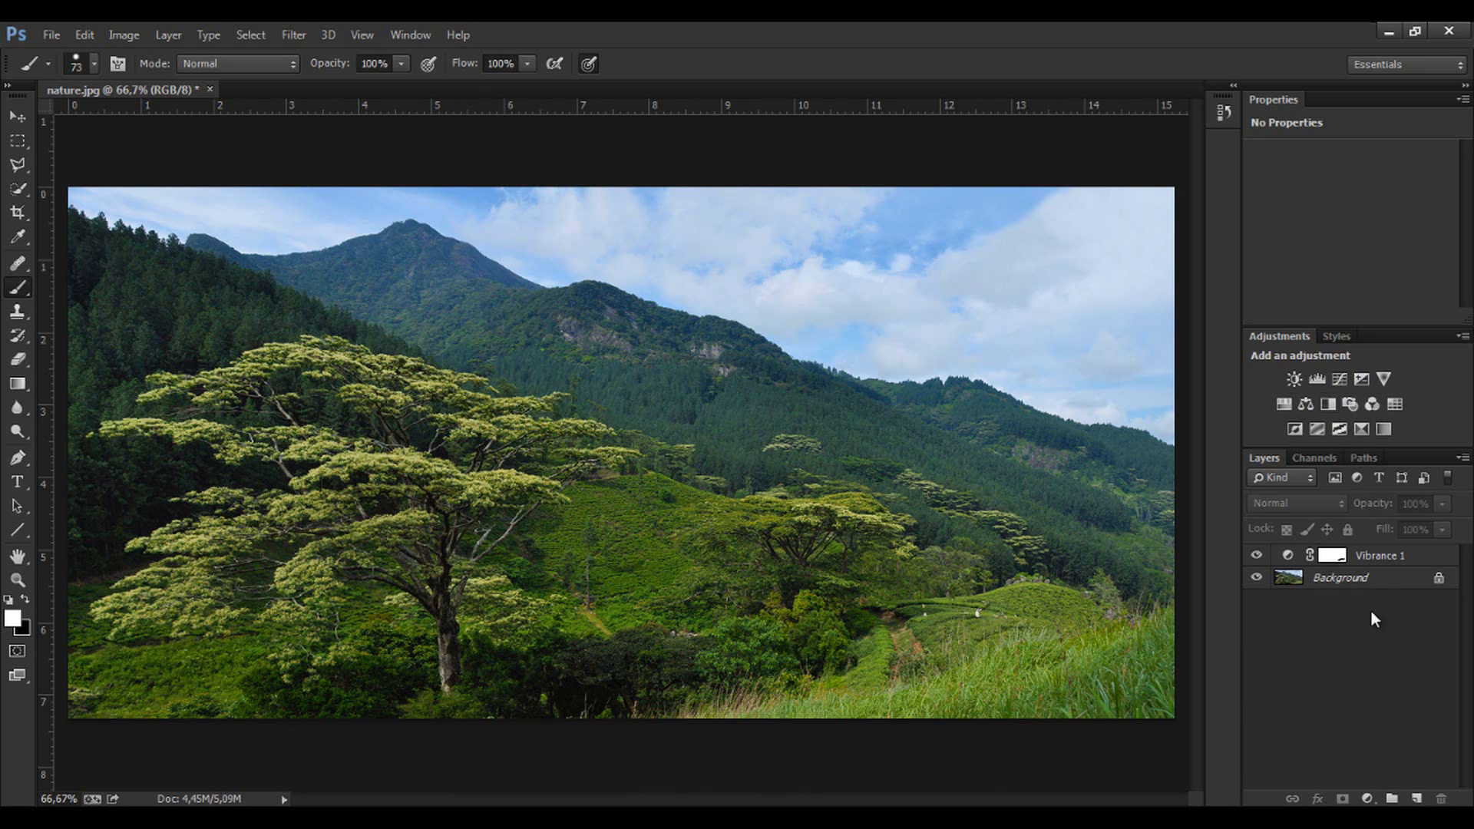
Step: Add a Levels adjustment layer on top and shift its midtone input level to slightly darken the image
click(1372, 796)
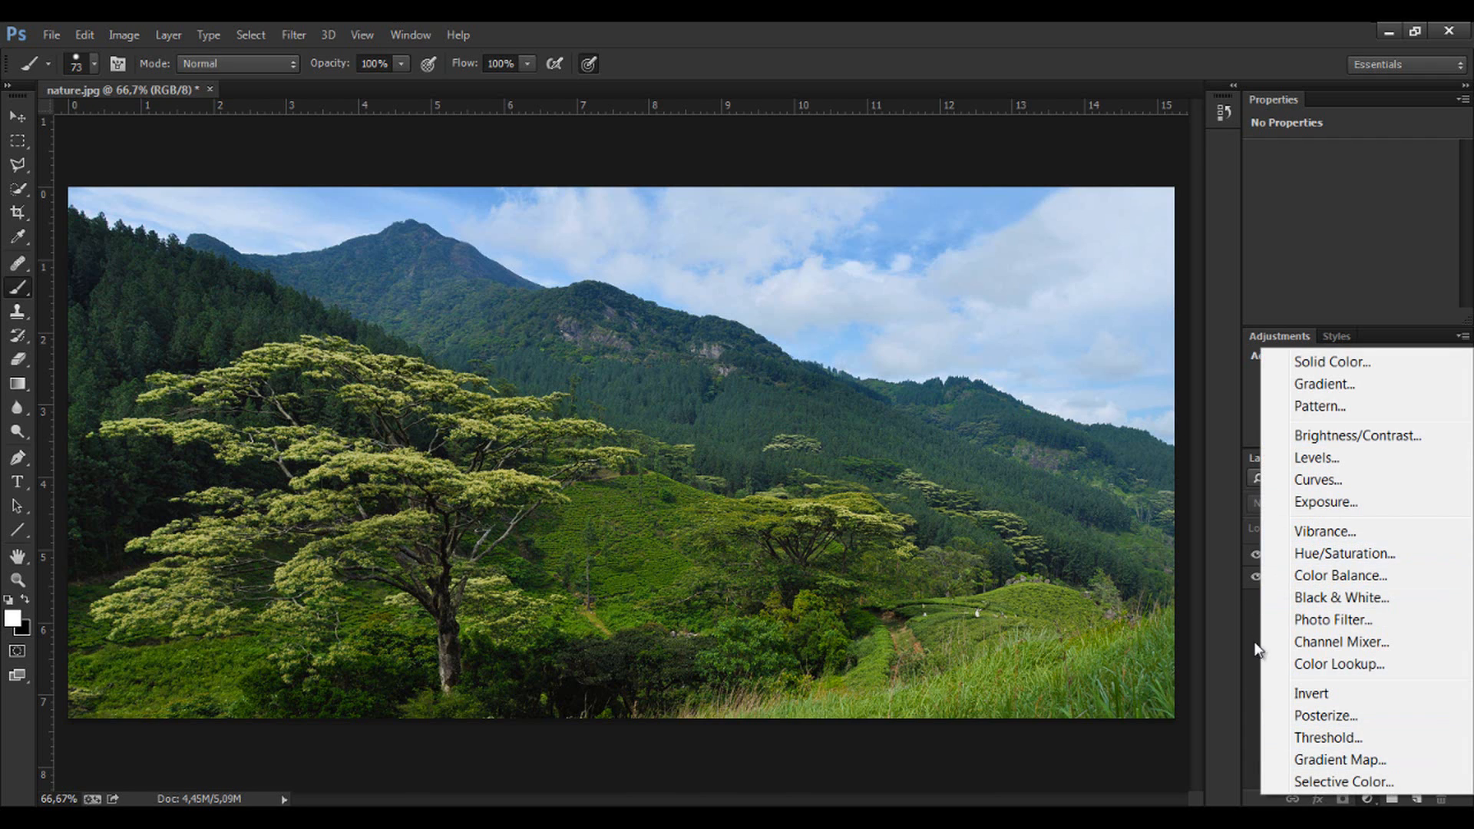
click(1267, 574)
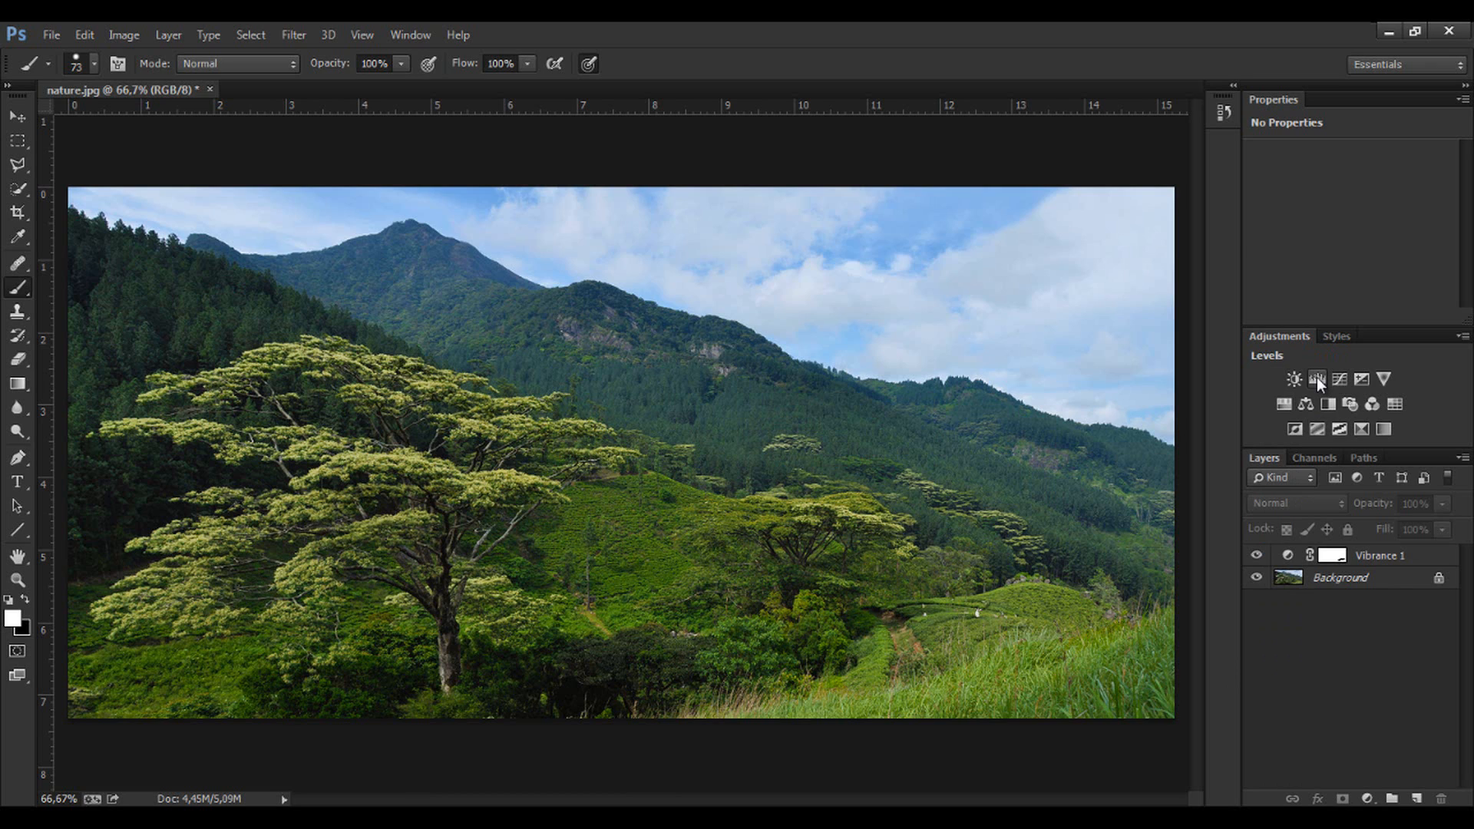
click(1316, 378)
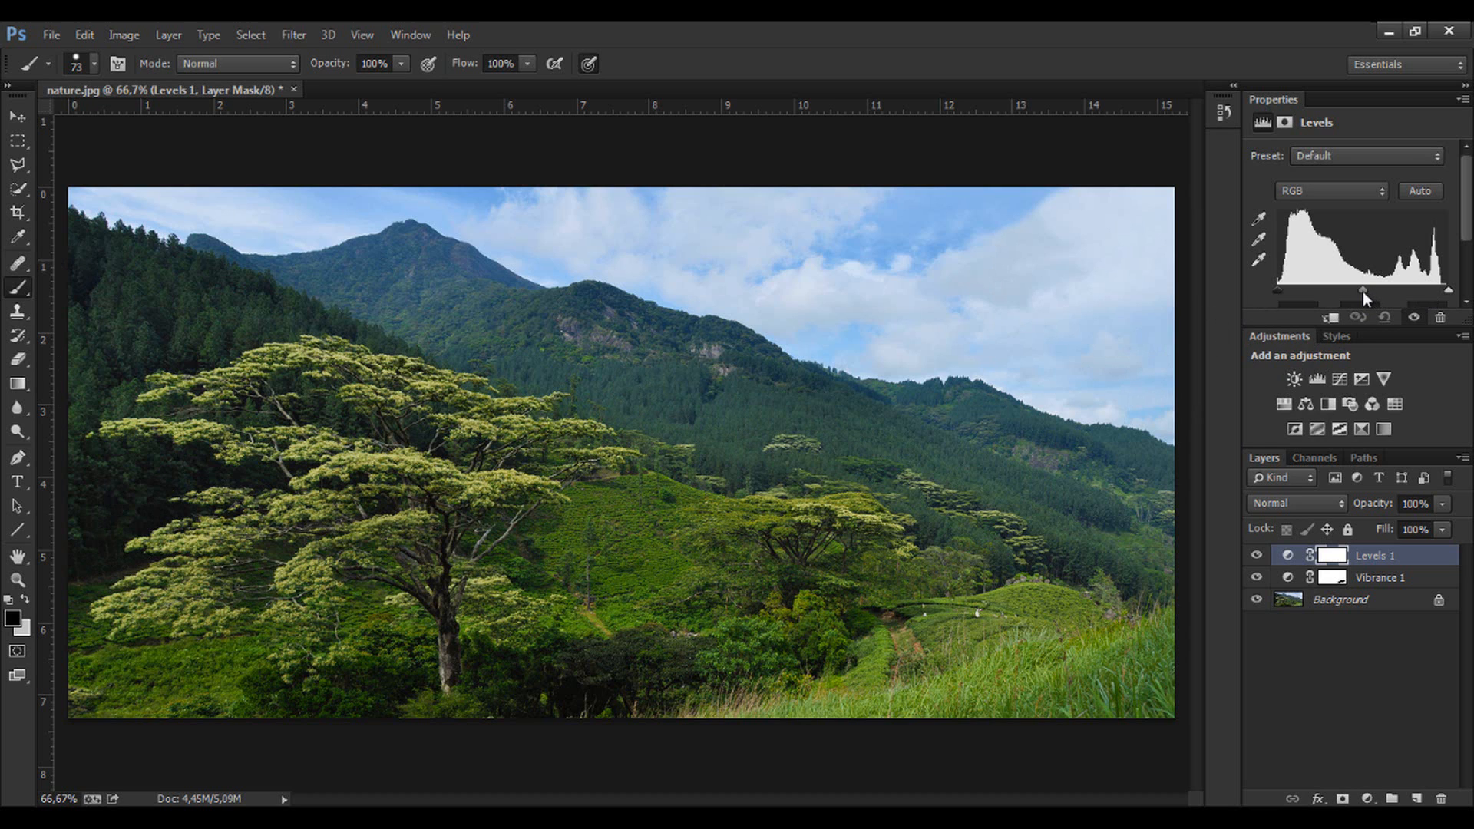
drag(1363, 290, 1370, 287)
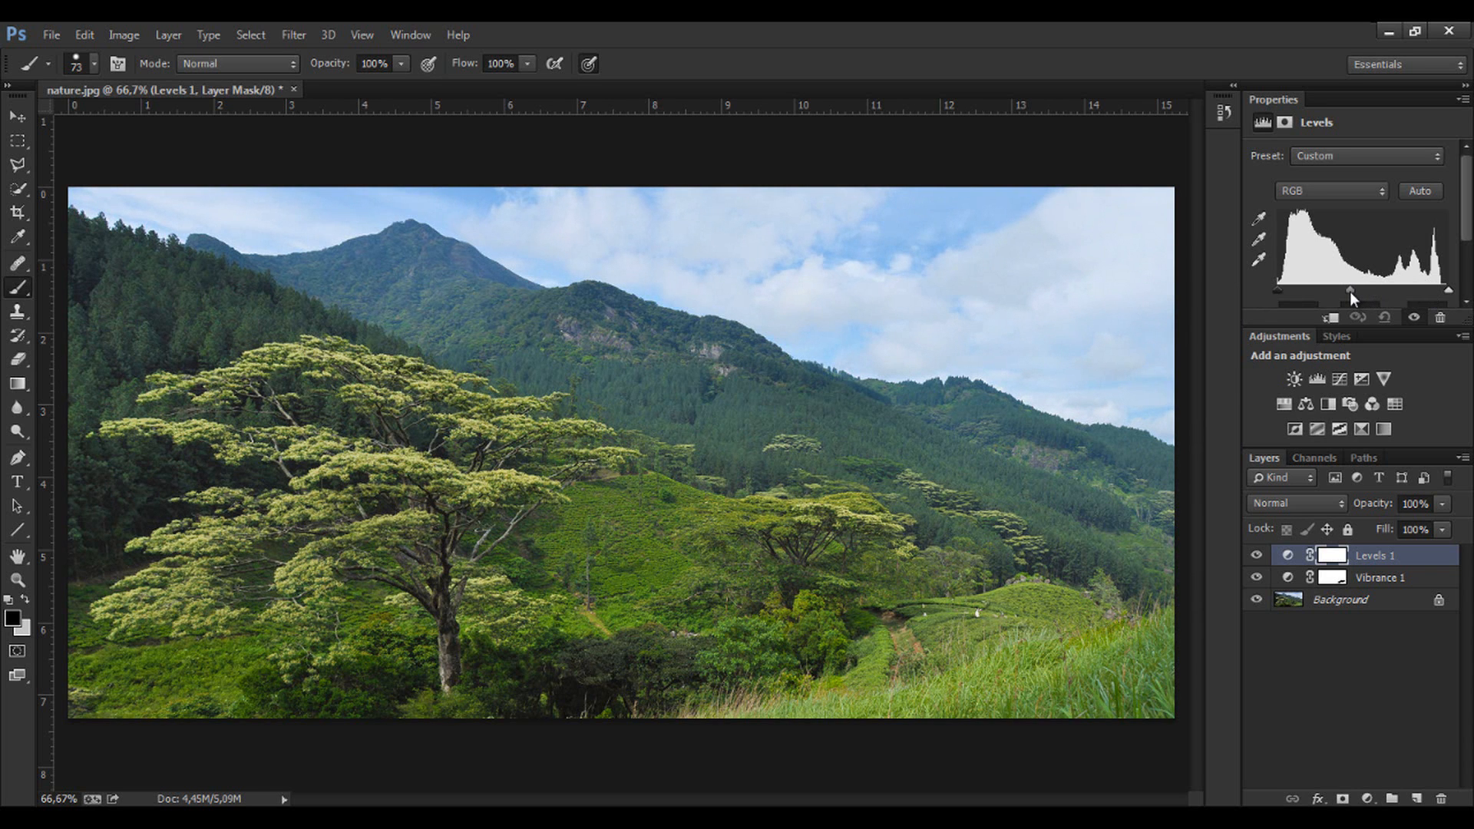
drag(1351, 292, 1367, 292)
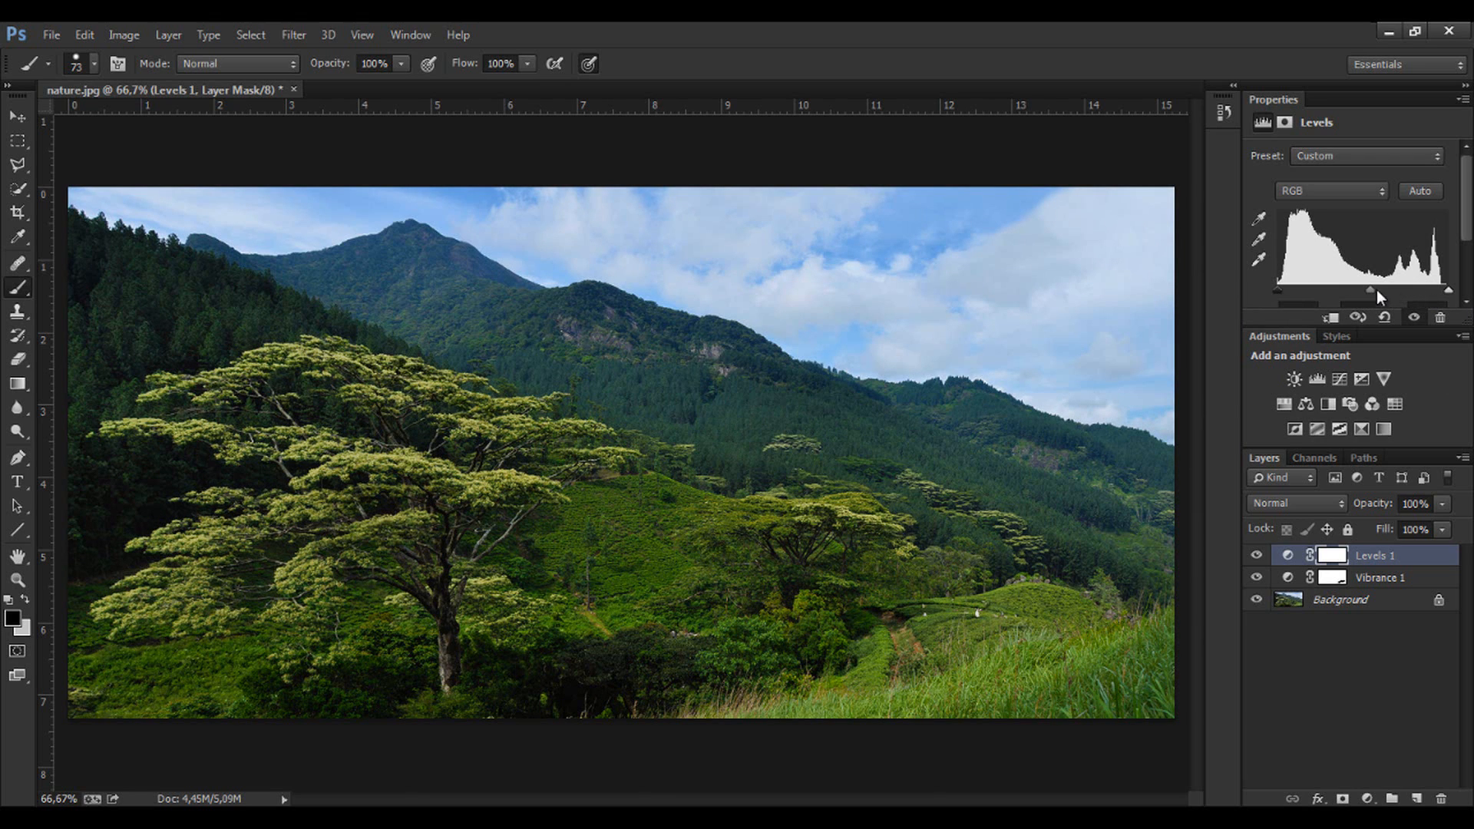
Step: Toggle the visibility of the Vibrance 1 and Levels 1 layers to compare each adjustment's effect
click(1256, 577)
click(1256, 579)
click(1257, 556)
click(1257, 556)
click(1257, 578)
click(1257, 578)
click(1257, 578)
click(1257, 578)
Step: Select the Vibrance 1 layer and lower its opacity to about 25%
click(1289, 581)
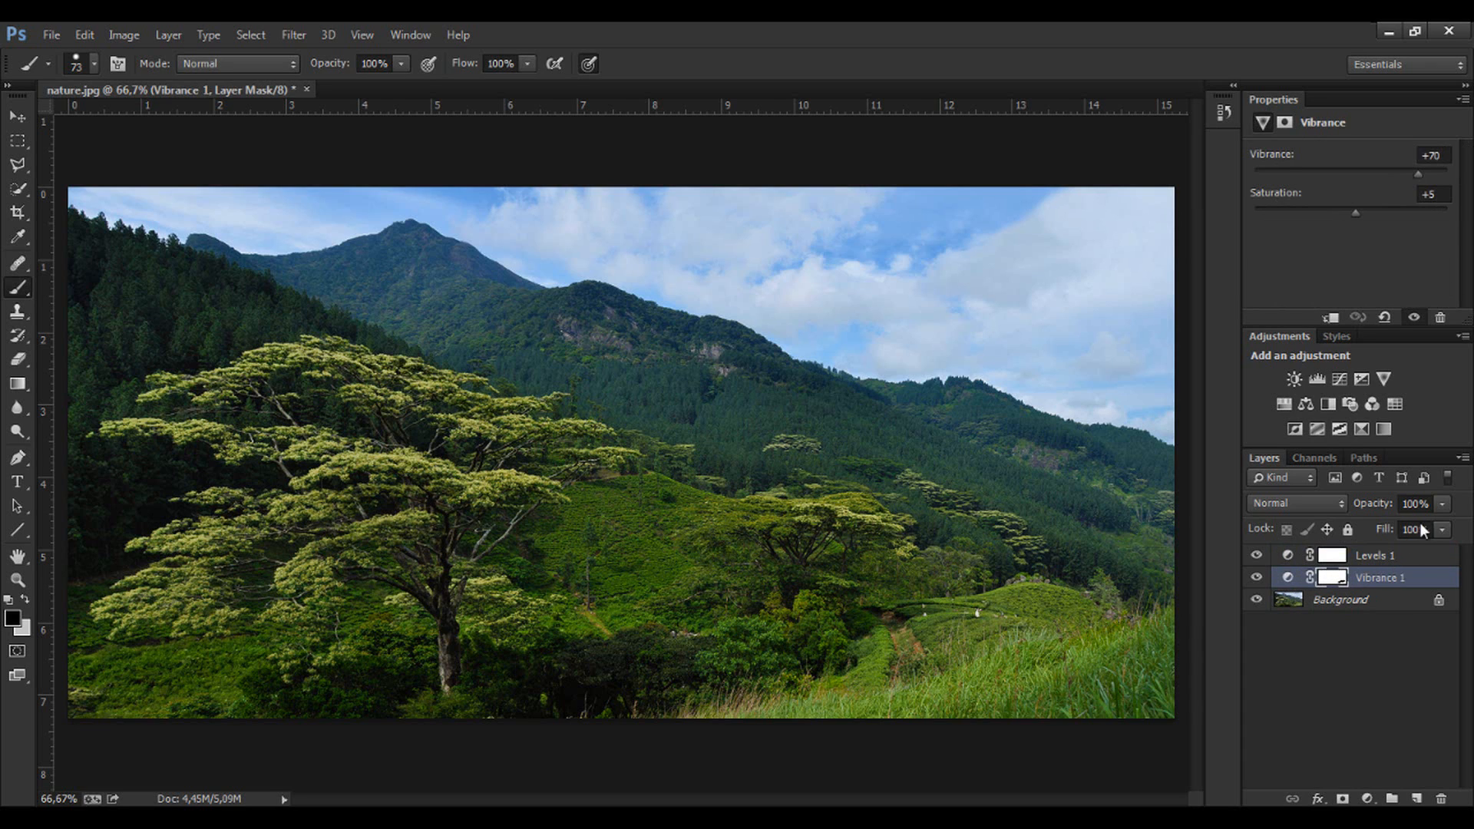
click(1442, 504)
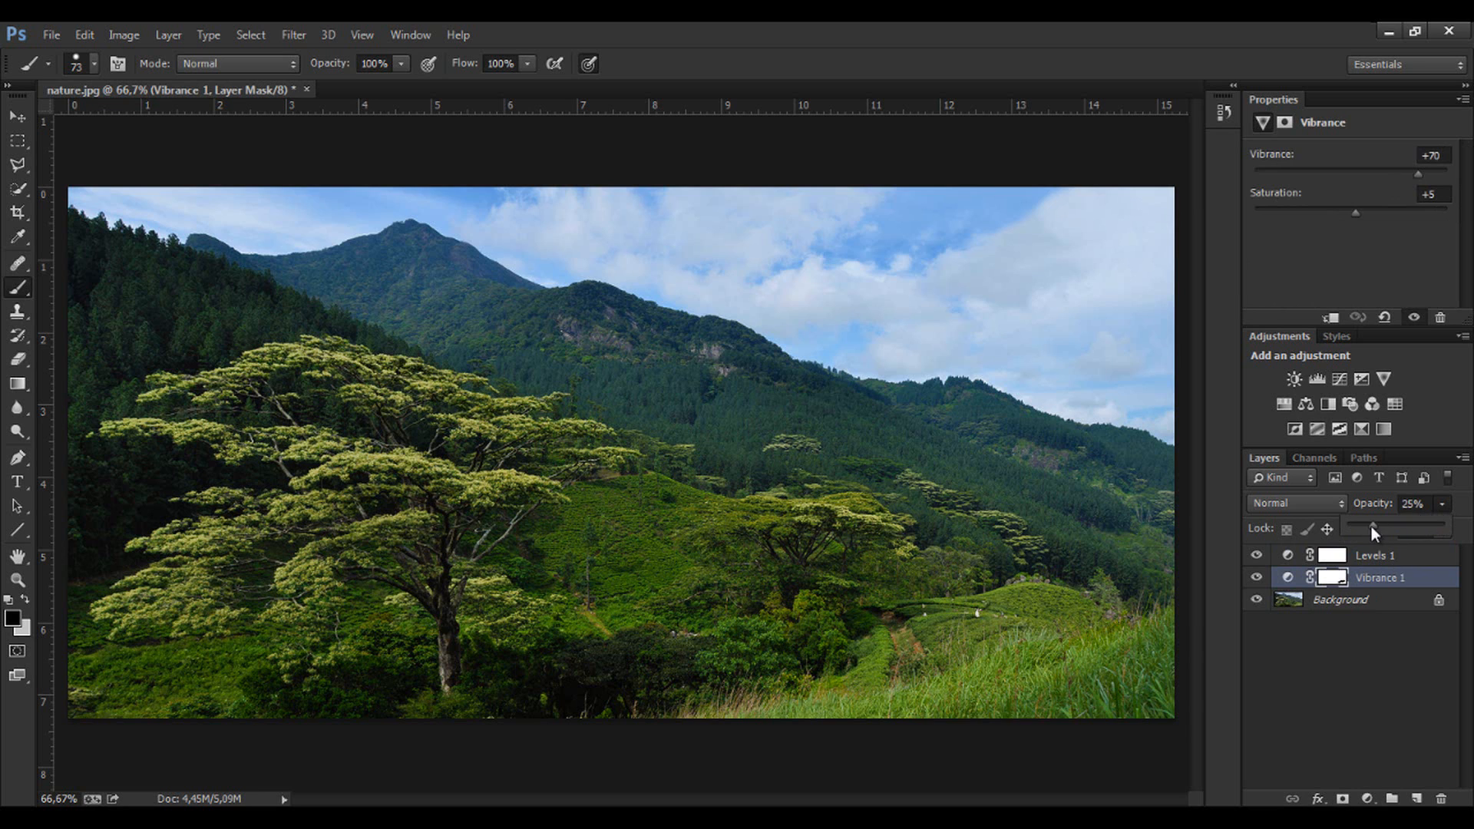